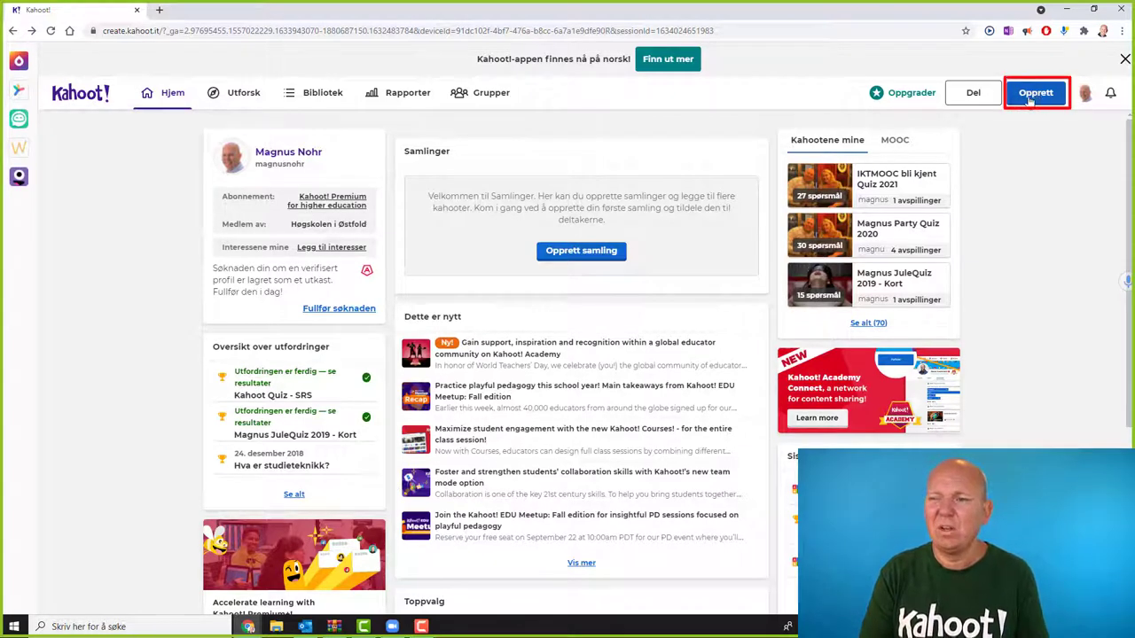
Create a blank kahoot and fill in its summary with the title "Teknologistøttet læring" and a short description of the quiz and its audience
click(1033, 96)
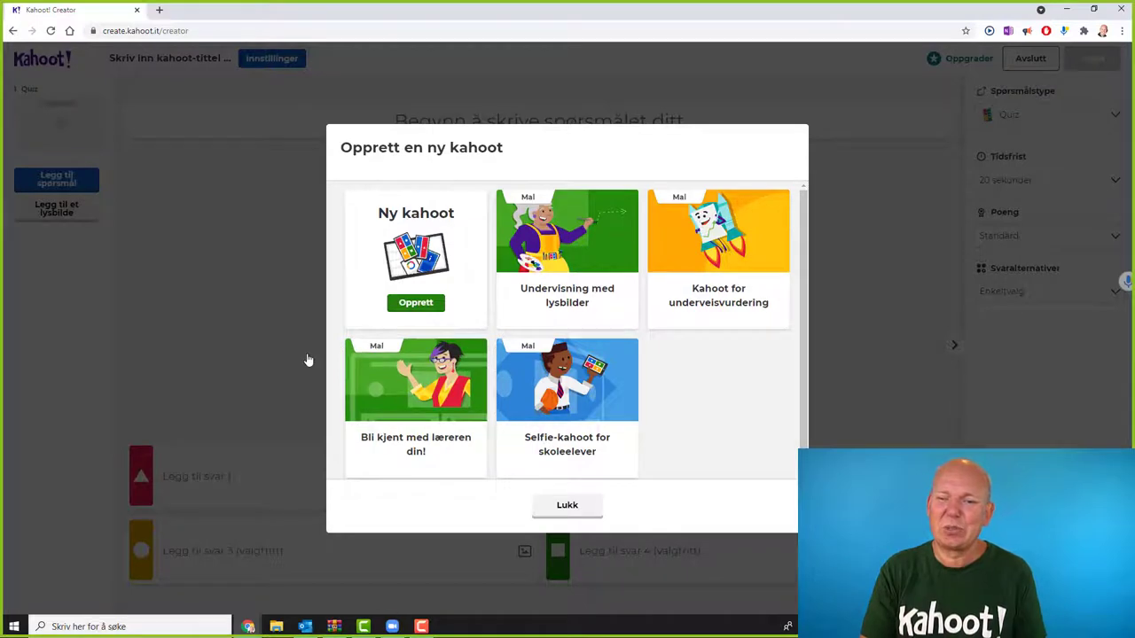
click(415, 303)
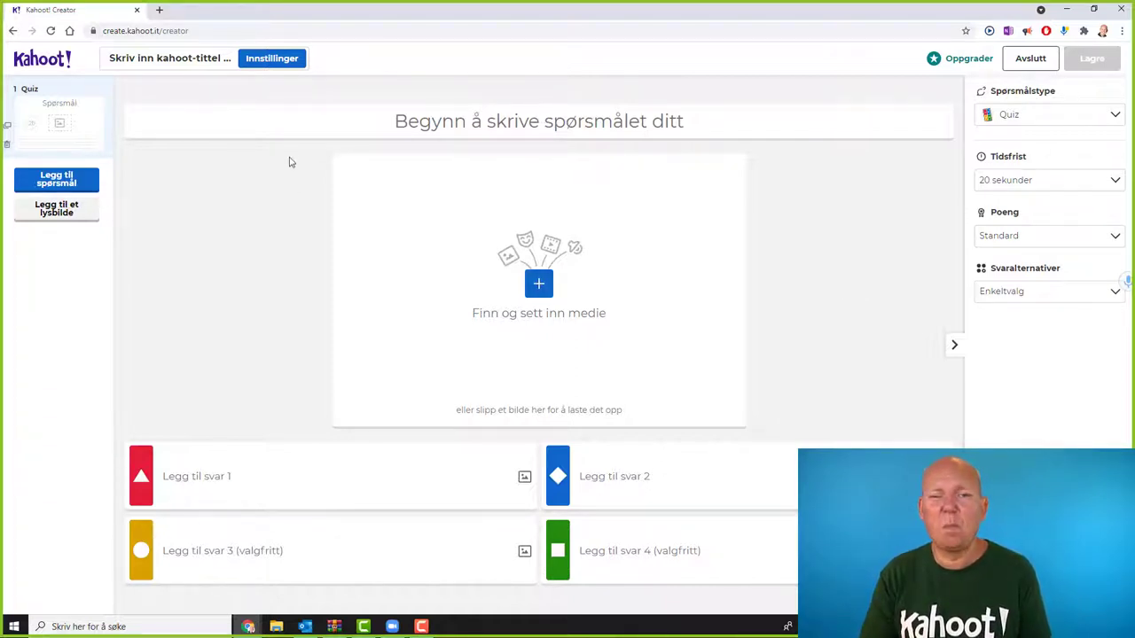
click(279, 59)
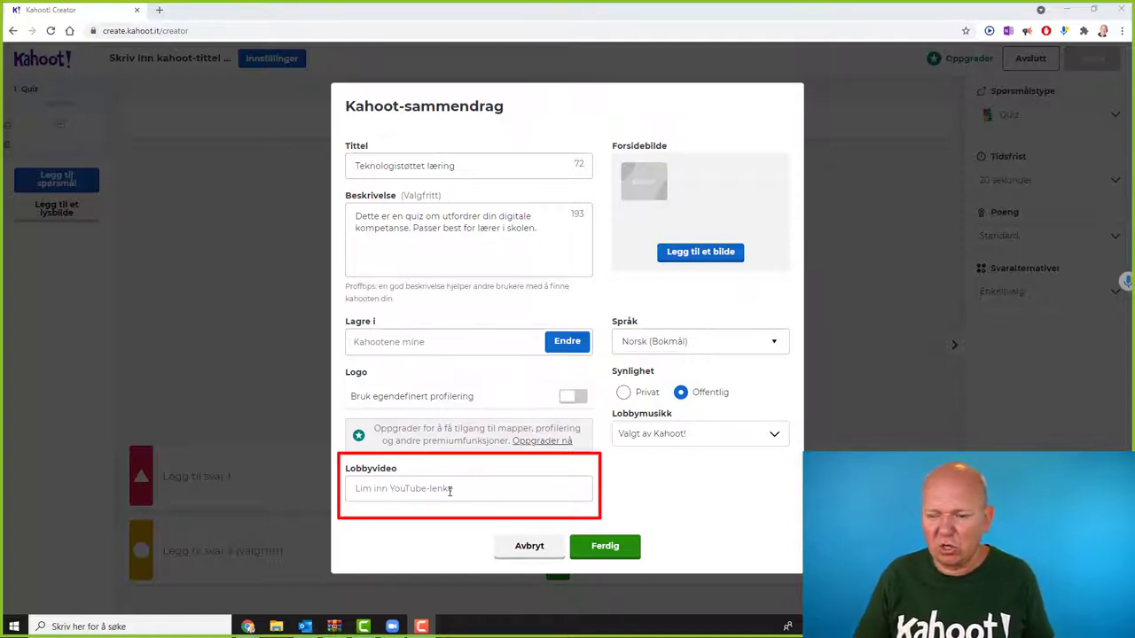
Examine the lobby music, visibility and language options in the kahoot summary, ending with the visibility on Offentlig
click(761, 438)
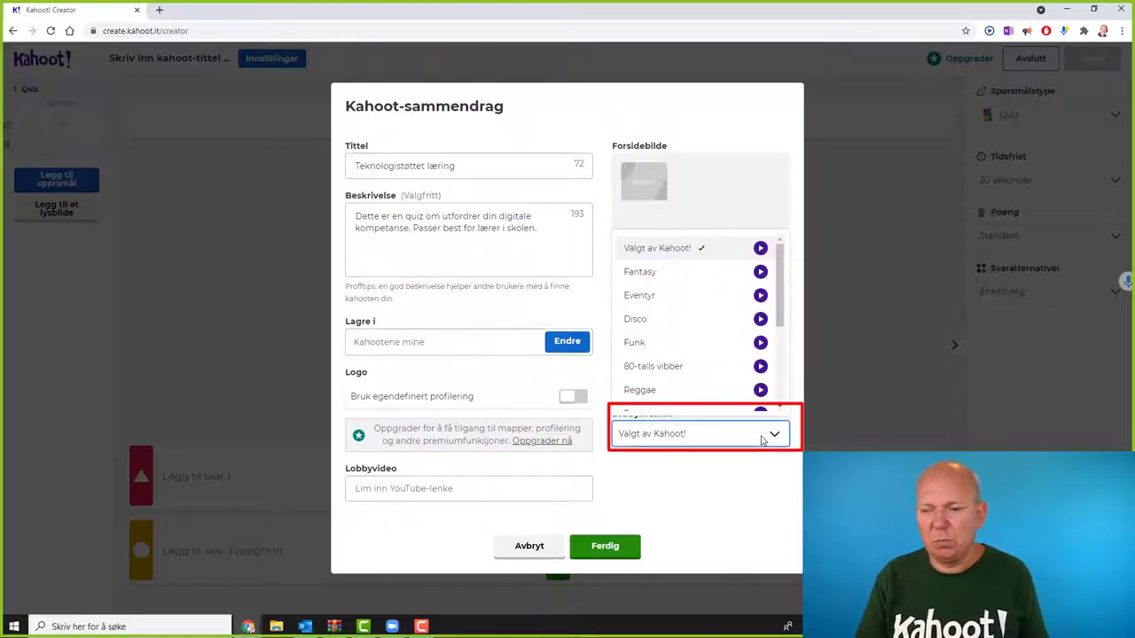
click(760, 438)
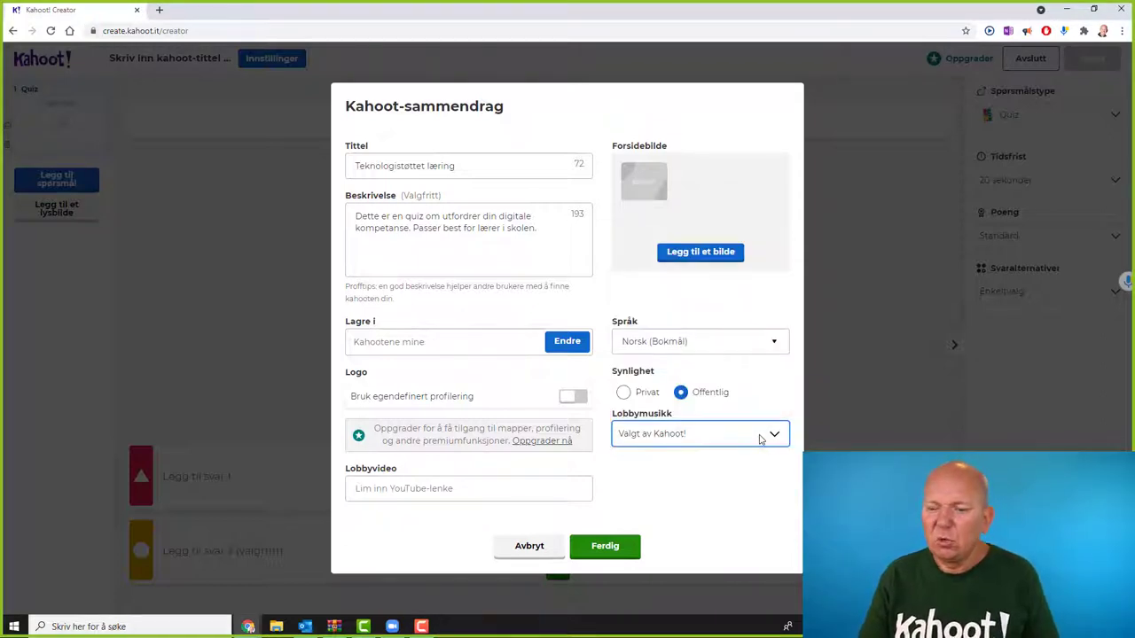
click(624, 394)
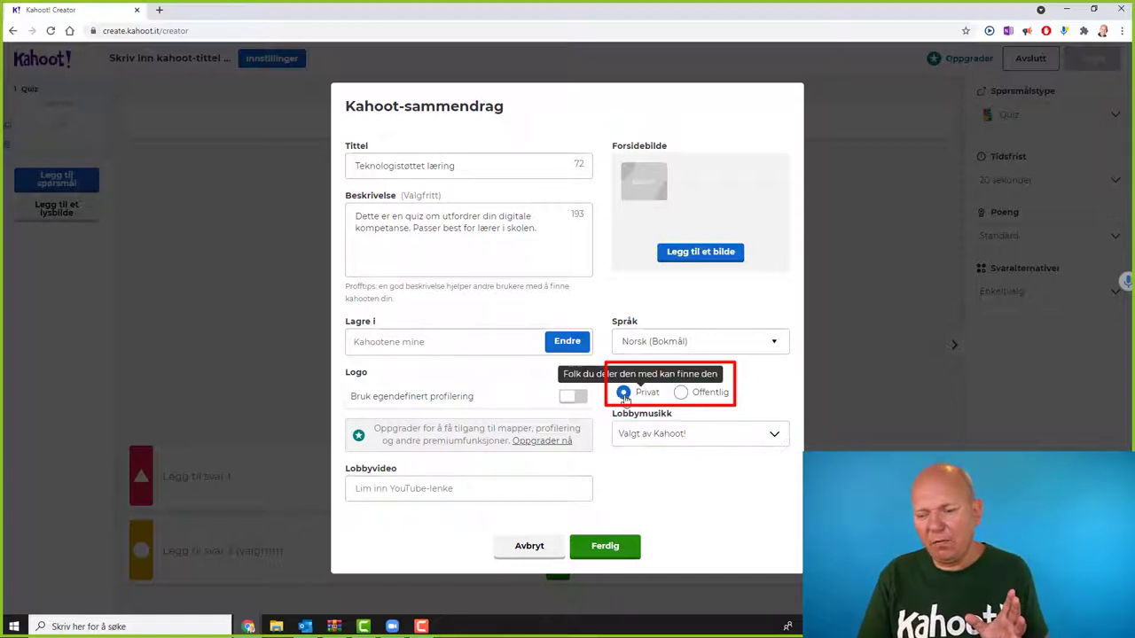
click(681, 393)
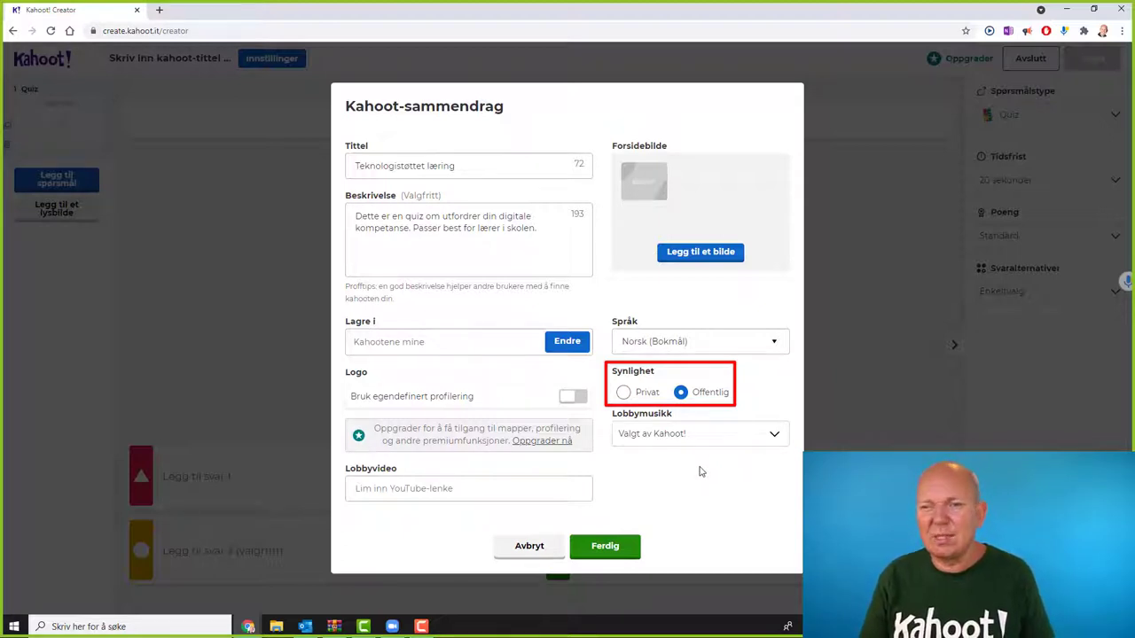
click(625, 393)
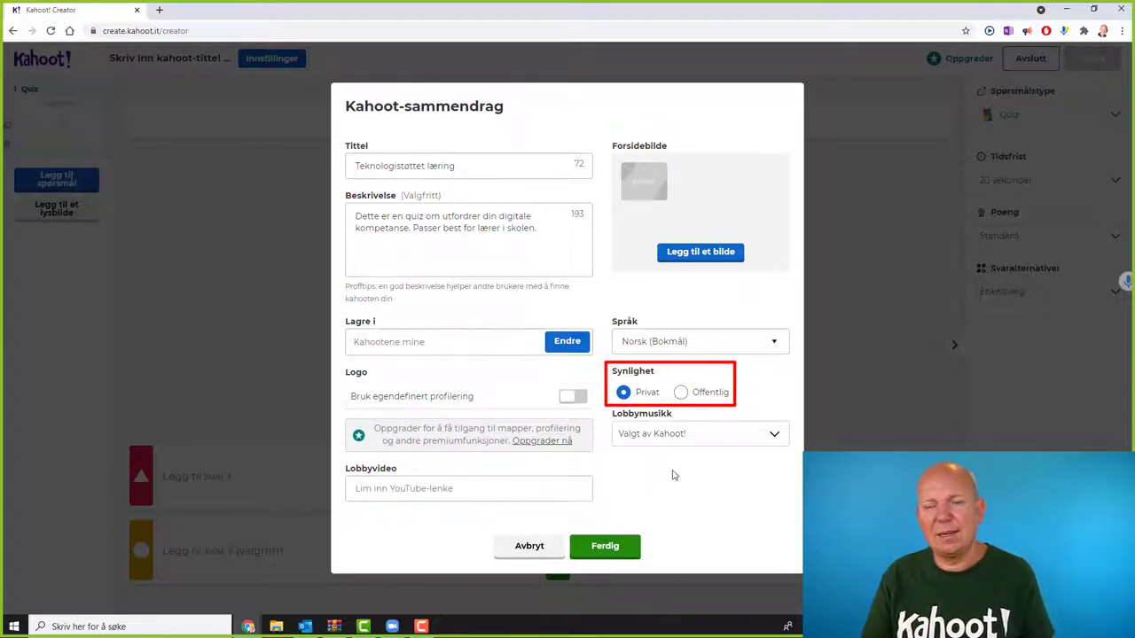
click(681, 396)
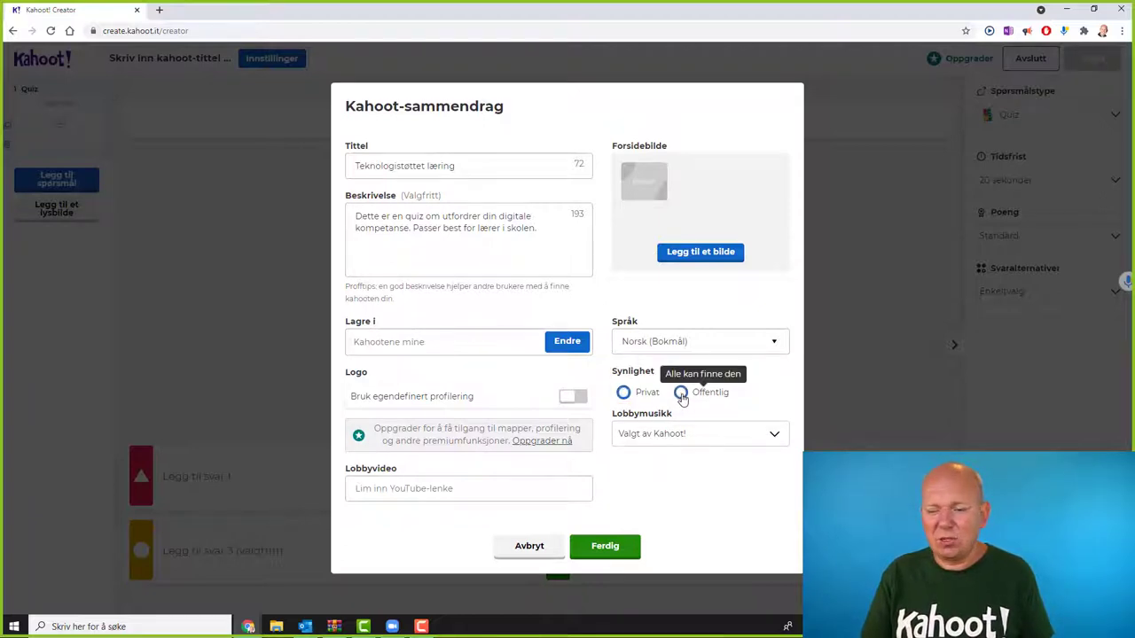
click(723, 349)
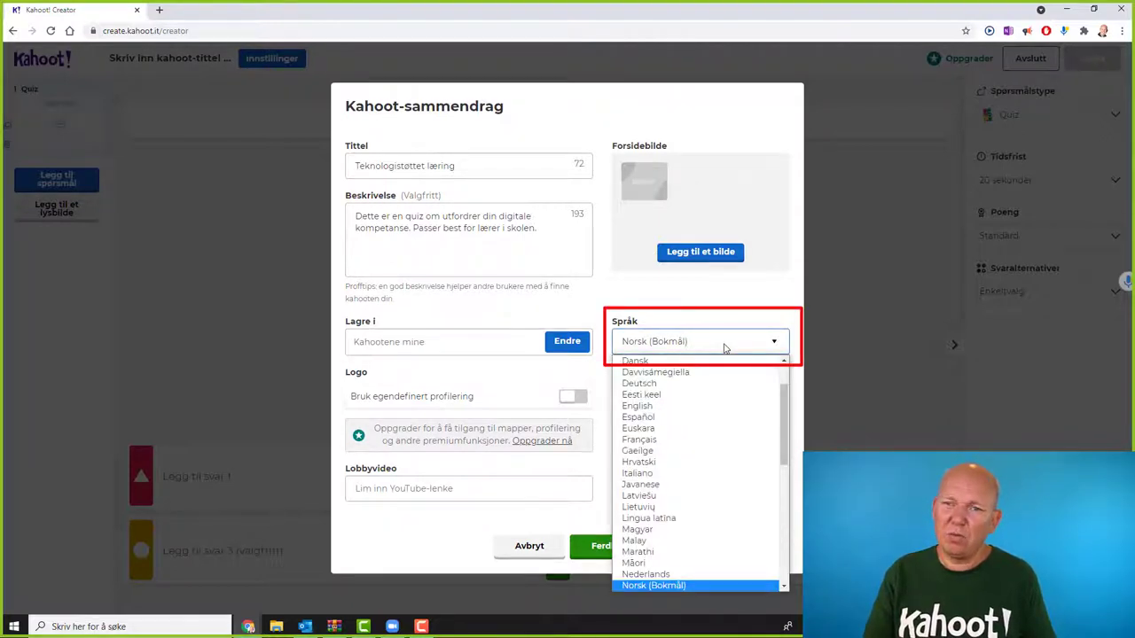
click(724, 349)
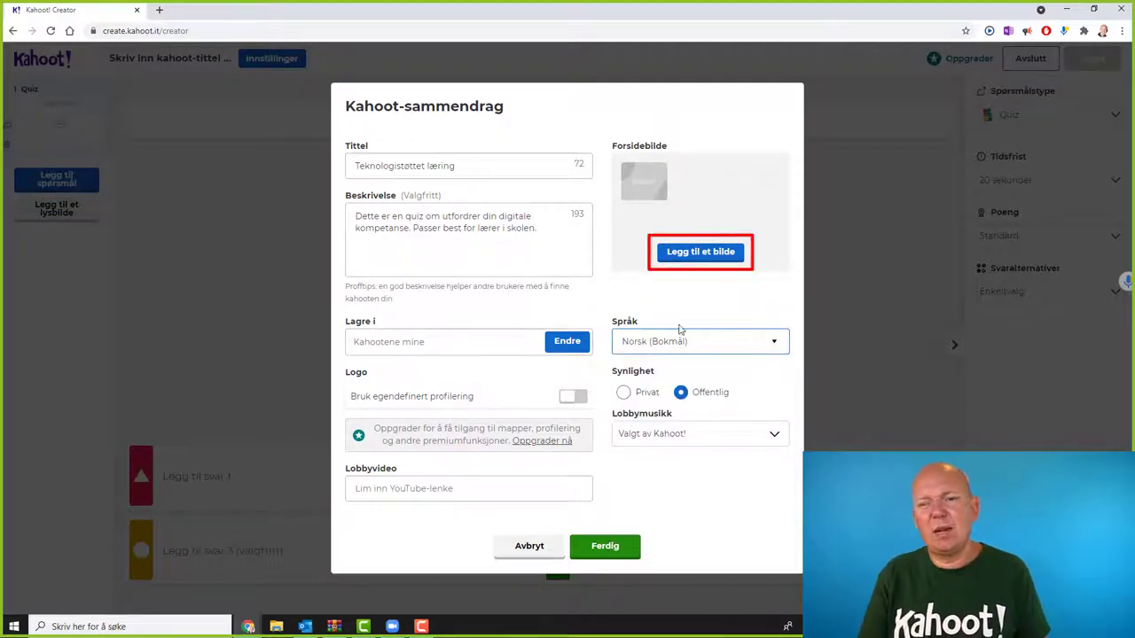
Search the cover image library for "ikt" and clear the search
click(696, 257)
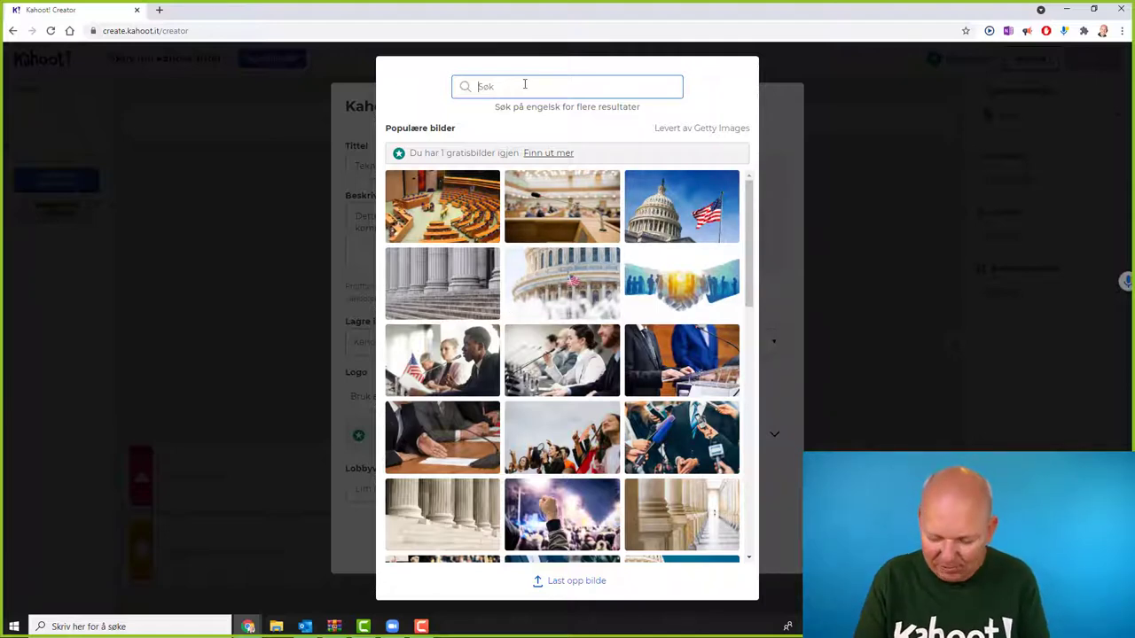
text(ikt)
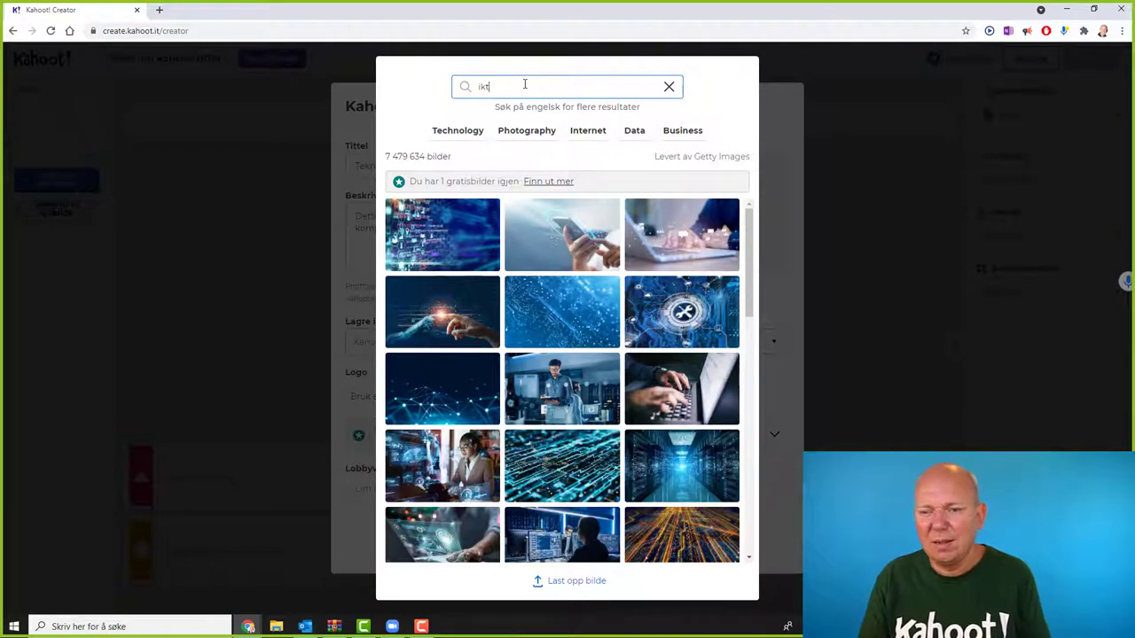
click(669, 87)
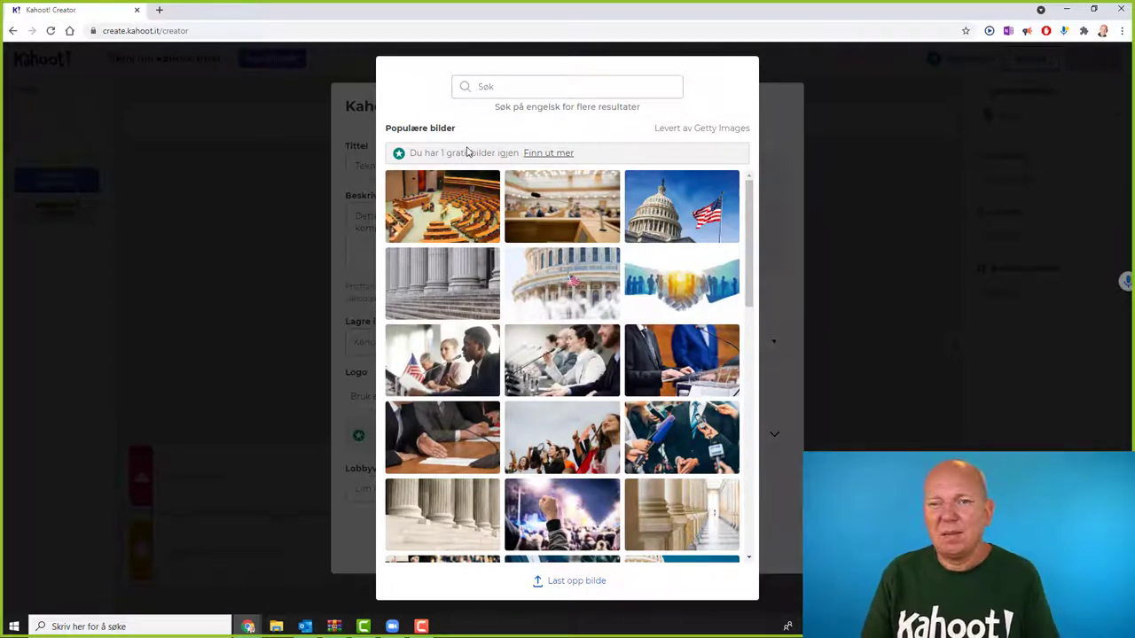
Try to upload the picture "seksjon ikt og læring 2021" from the Bilder folder as the cover image
click(573, 584)
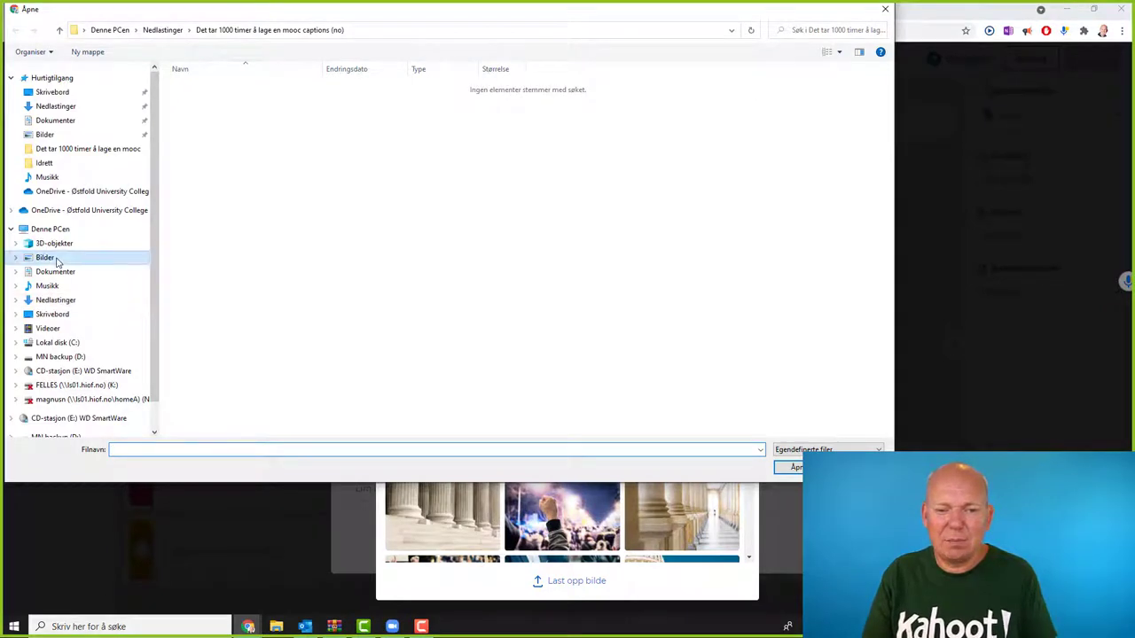
click(55, 258)
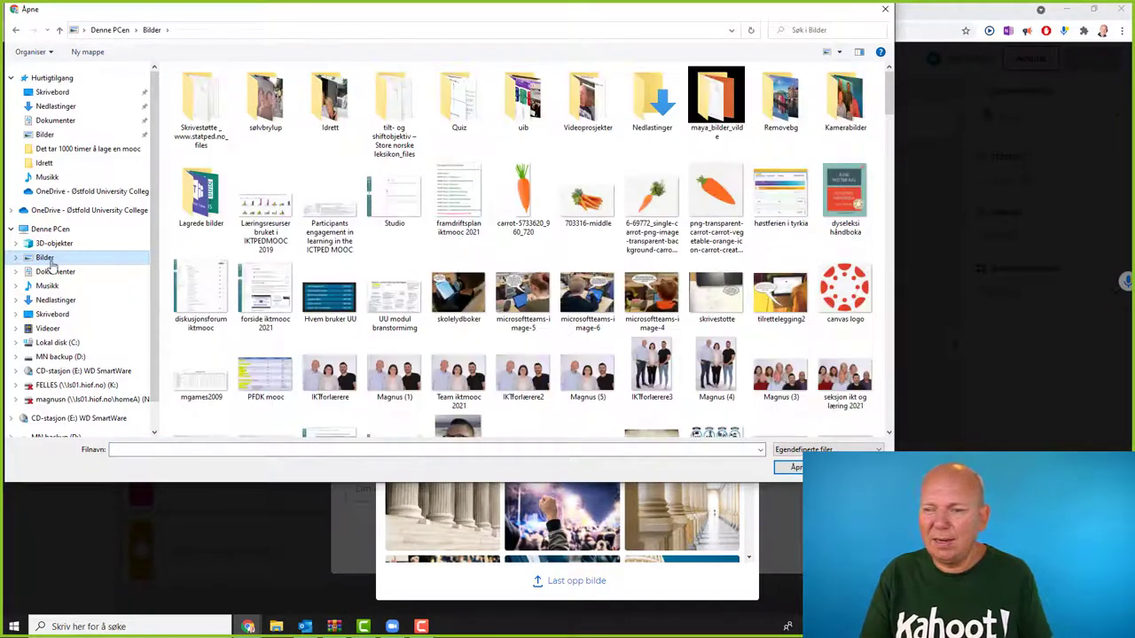
click(847, 390)
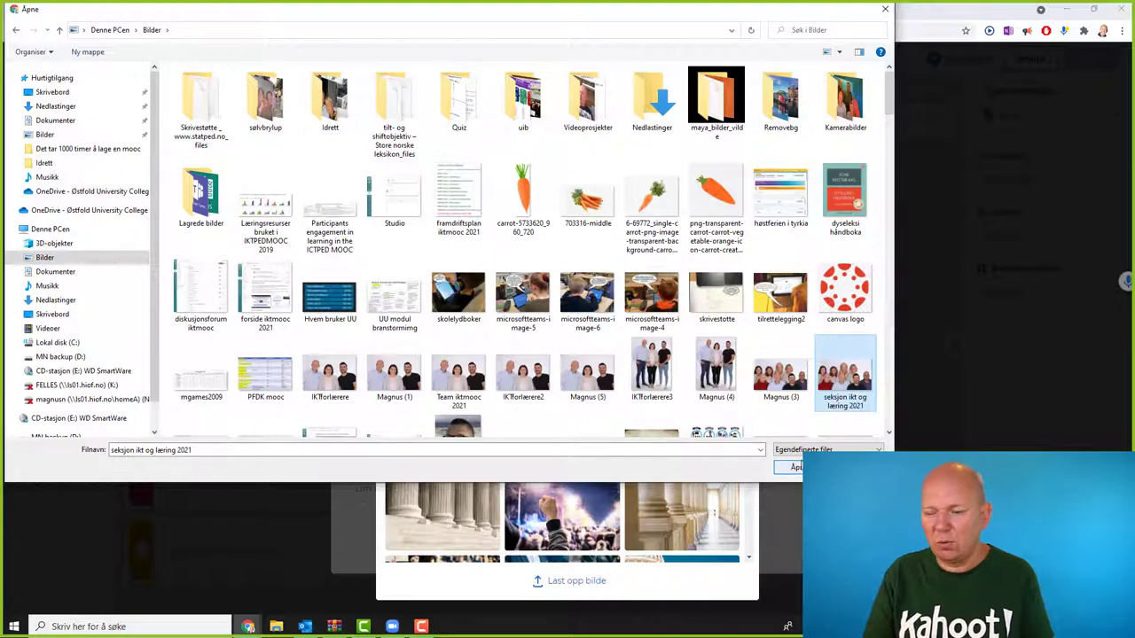
click(791, 467)
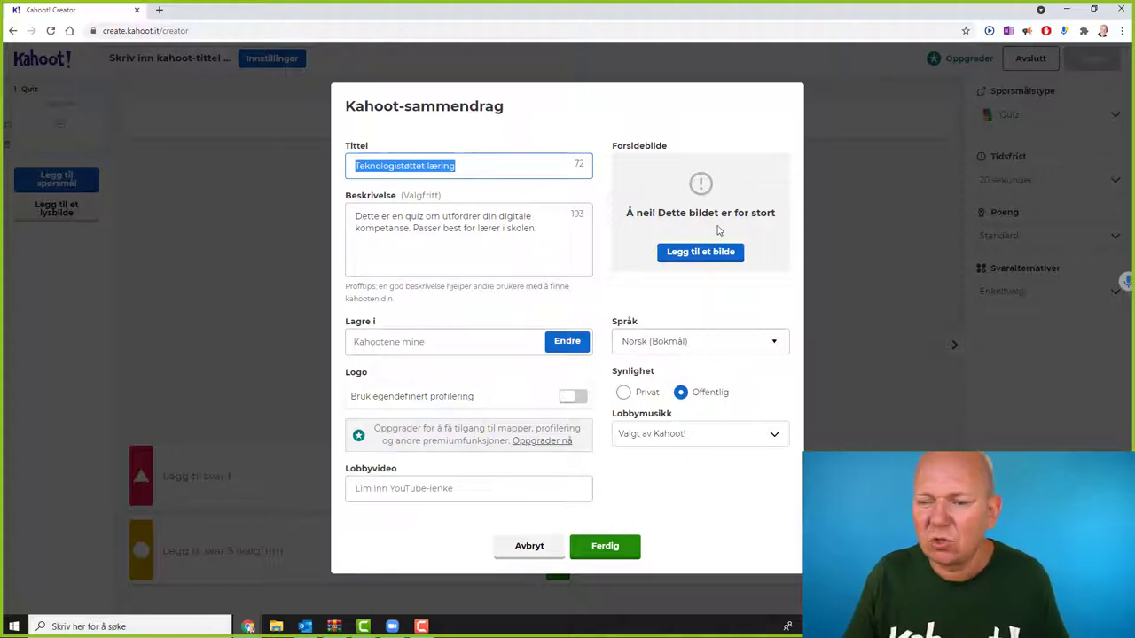
Upload the photo of the man holding a phone rig from the Bilder folder as cover image and finish the kahoot summary
click(718, 254)
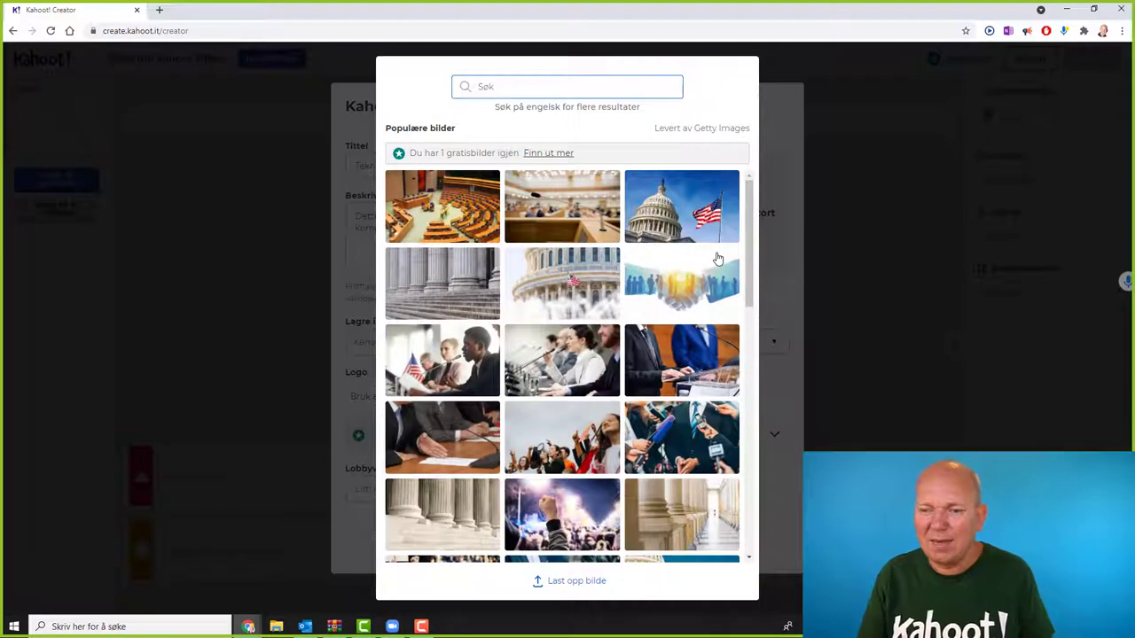
click(572, 585)
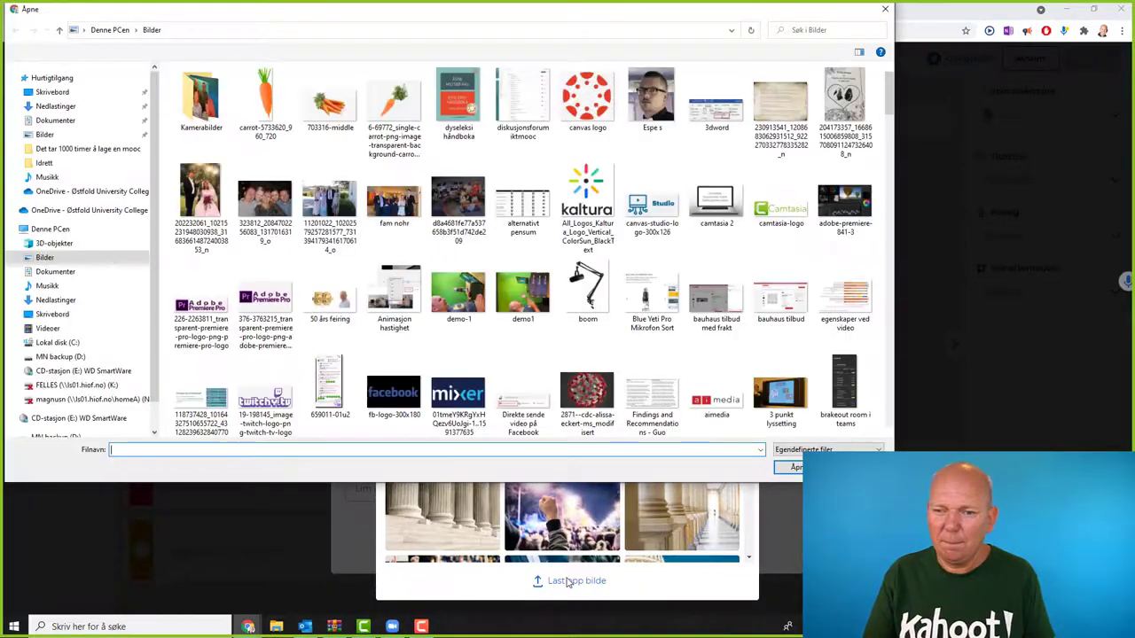
scroll(529, 199, down, 5)
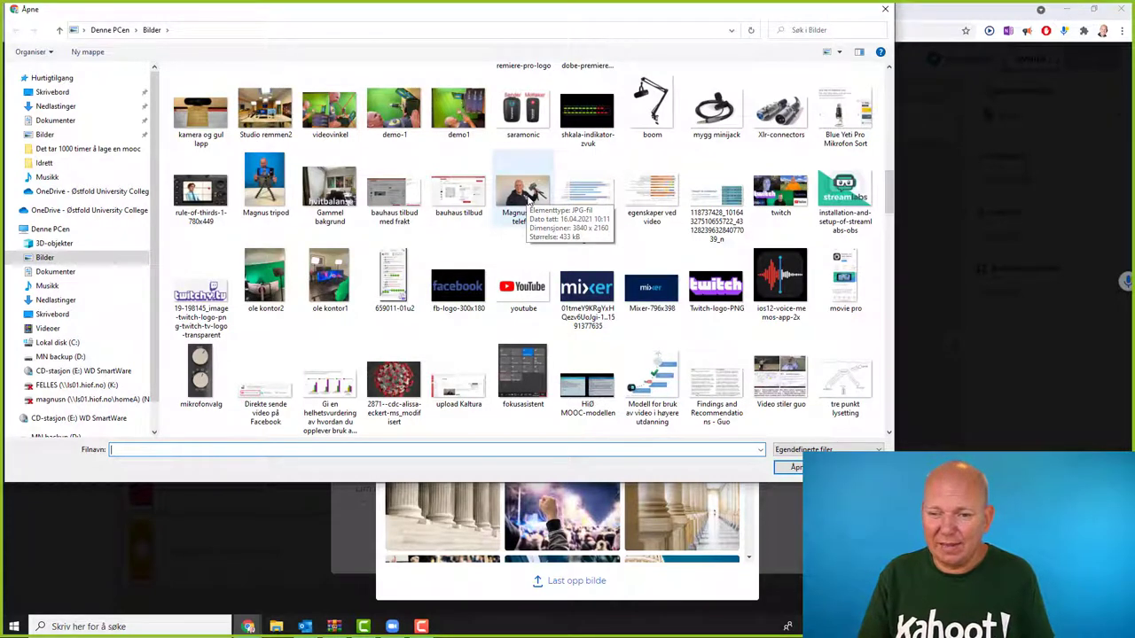
click(528, 202)
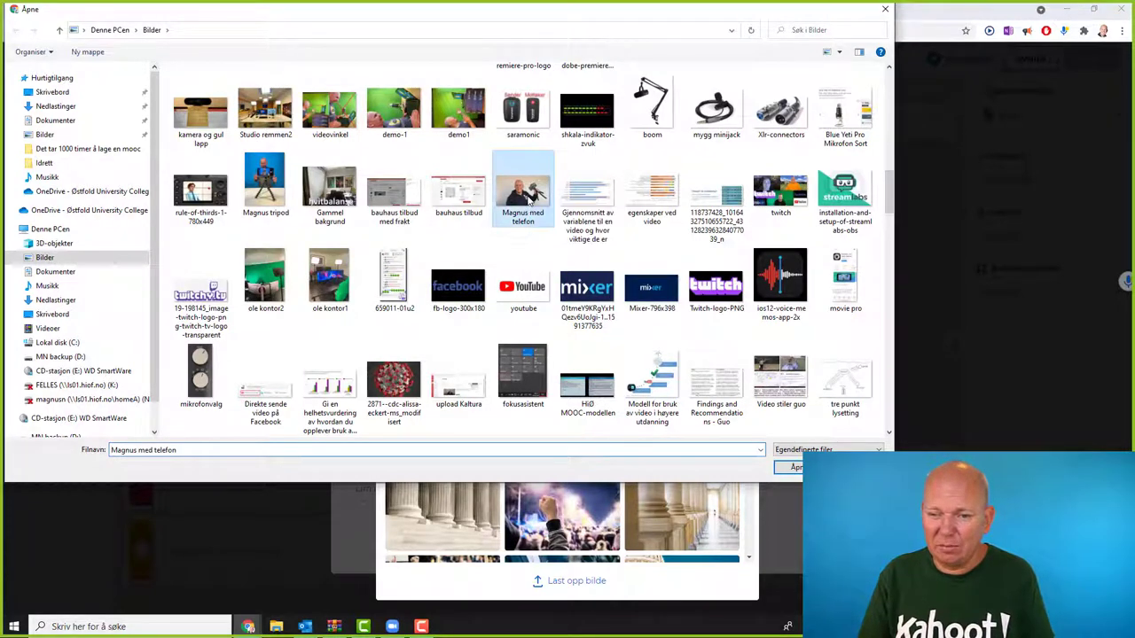
click(791, 468)
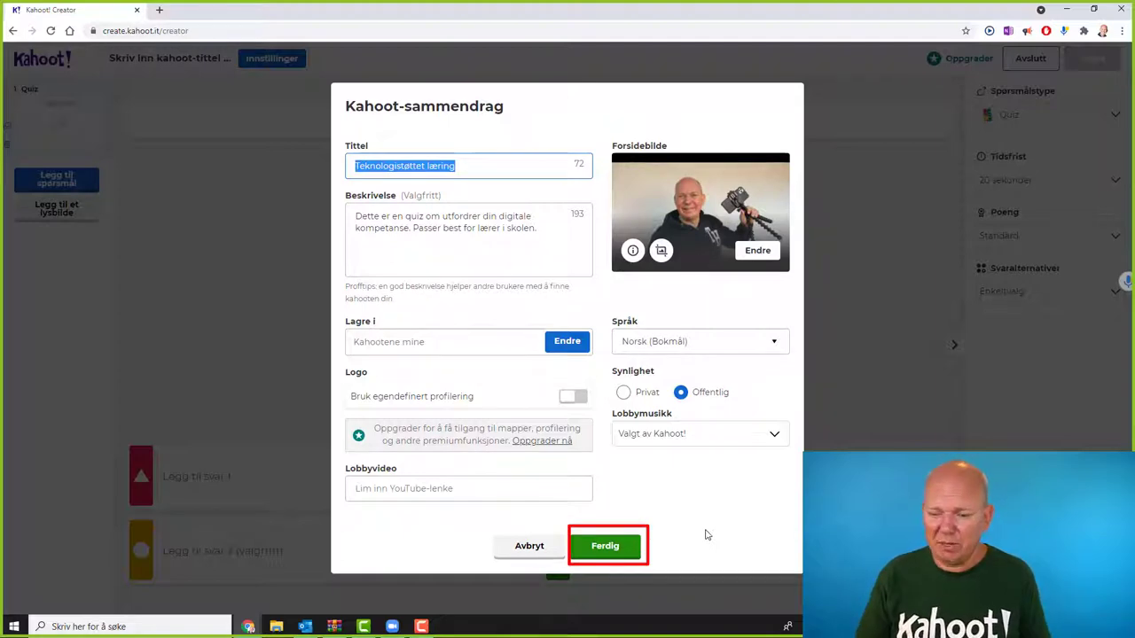
click(618, 549)
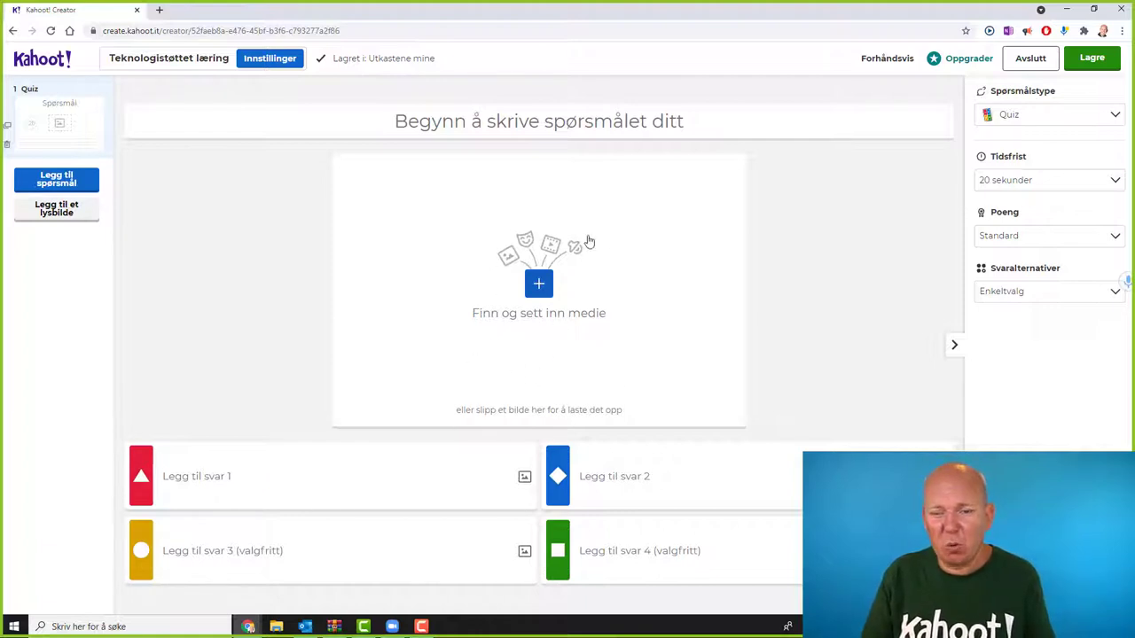
Review the available slide layouts and question types, and add a second question of type Quiz
click(59, 211)
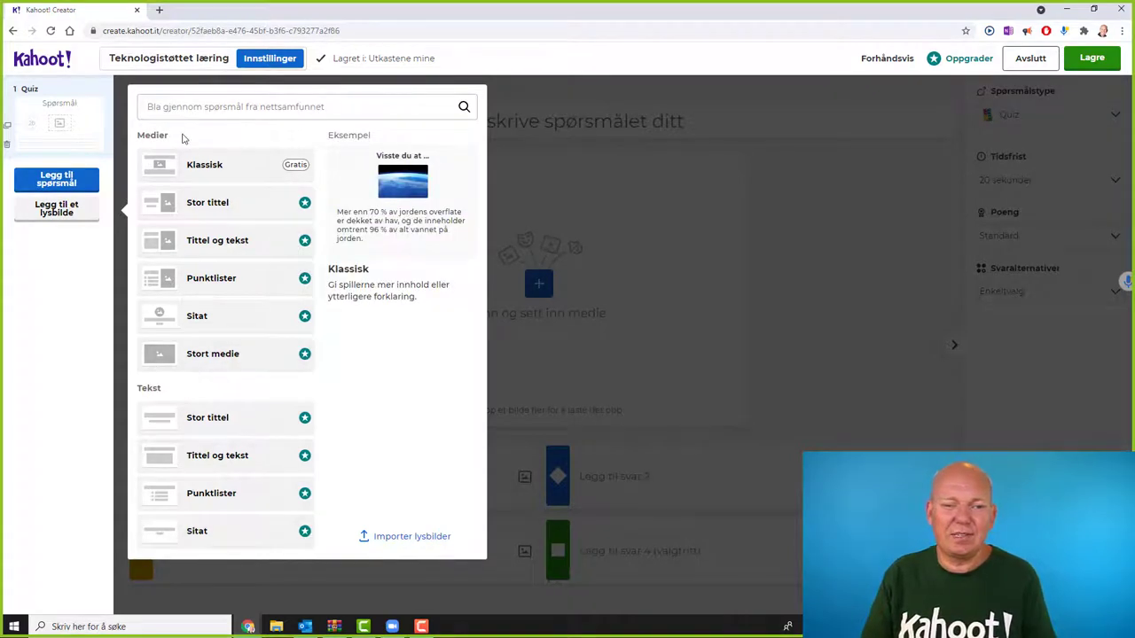
click(55, 184)
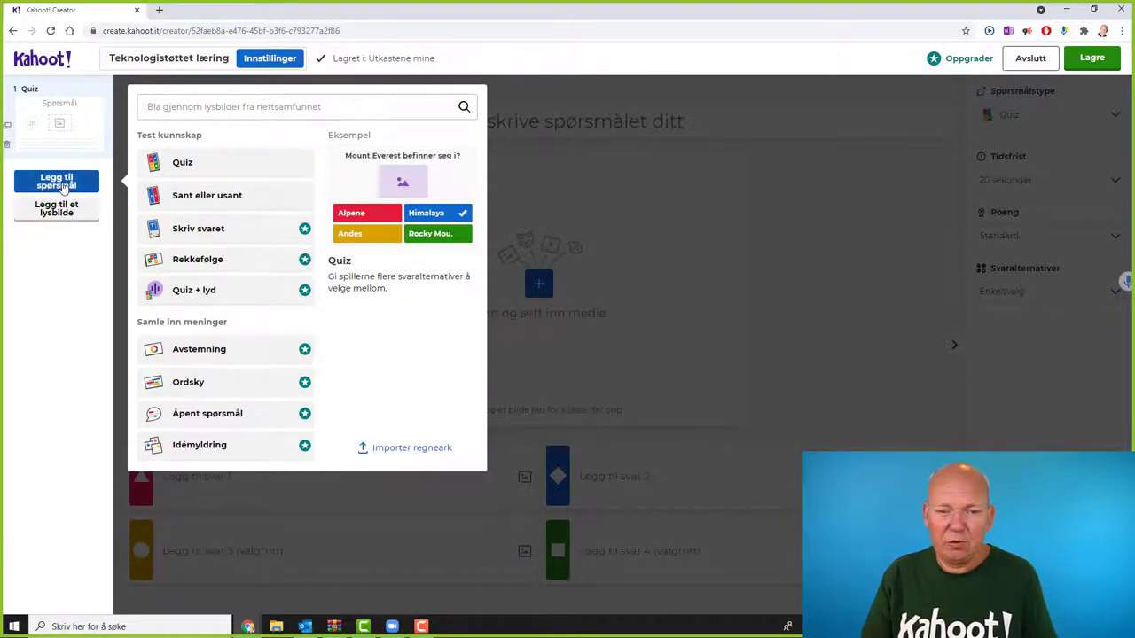
click(59, 183)
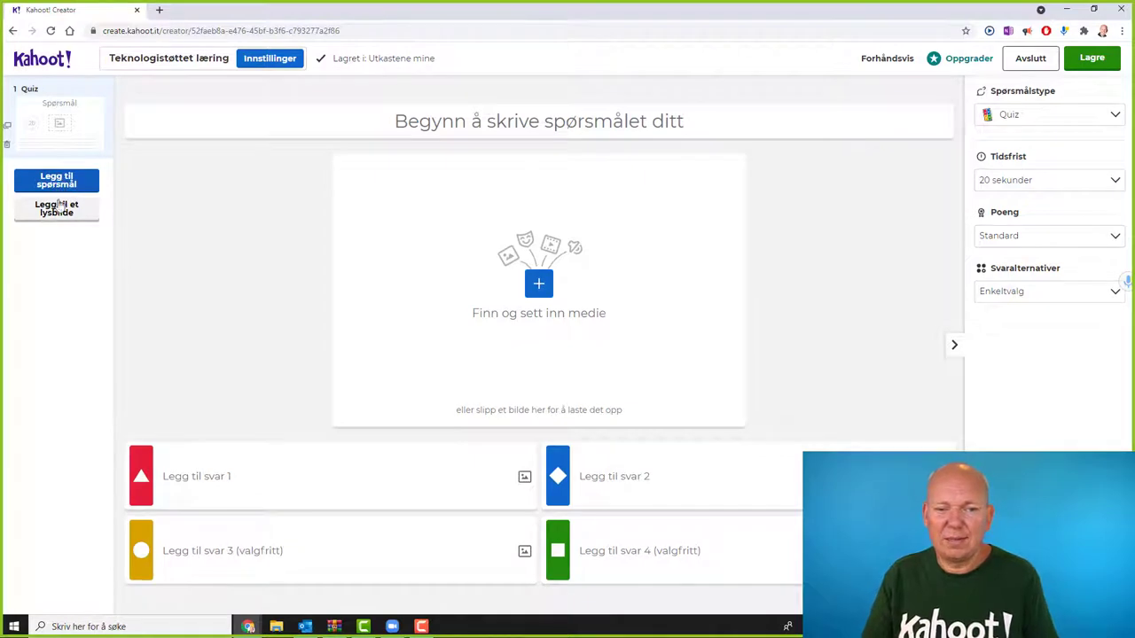
click(63, 184)
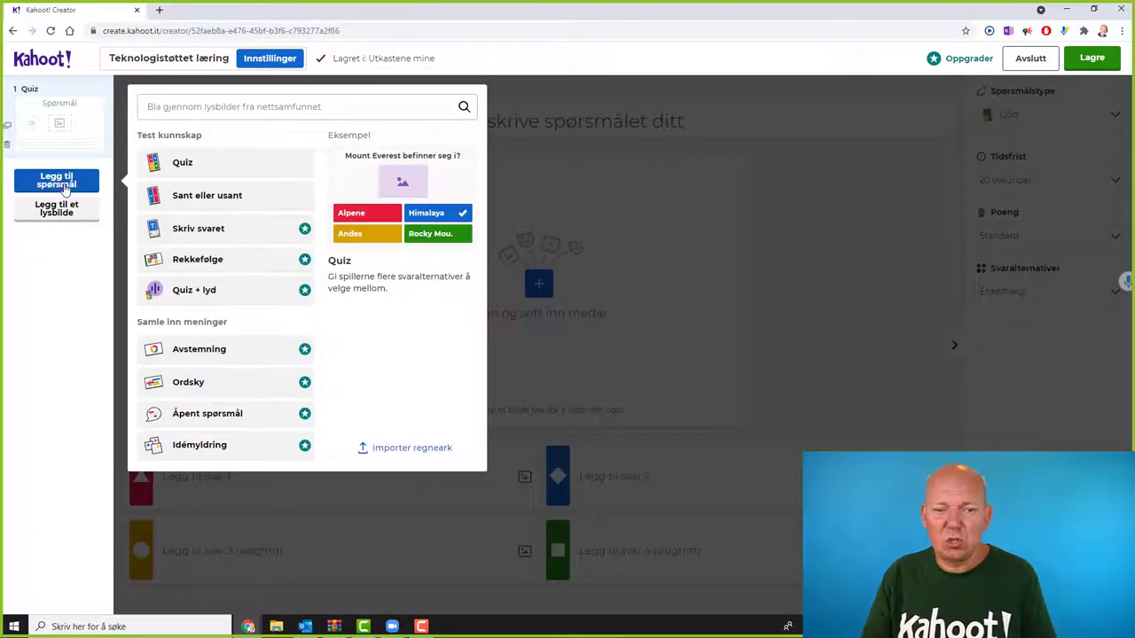
click(184, 167)
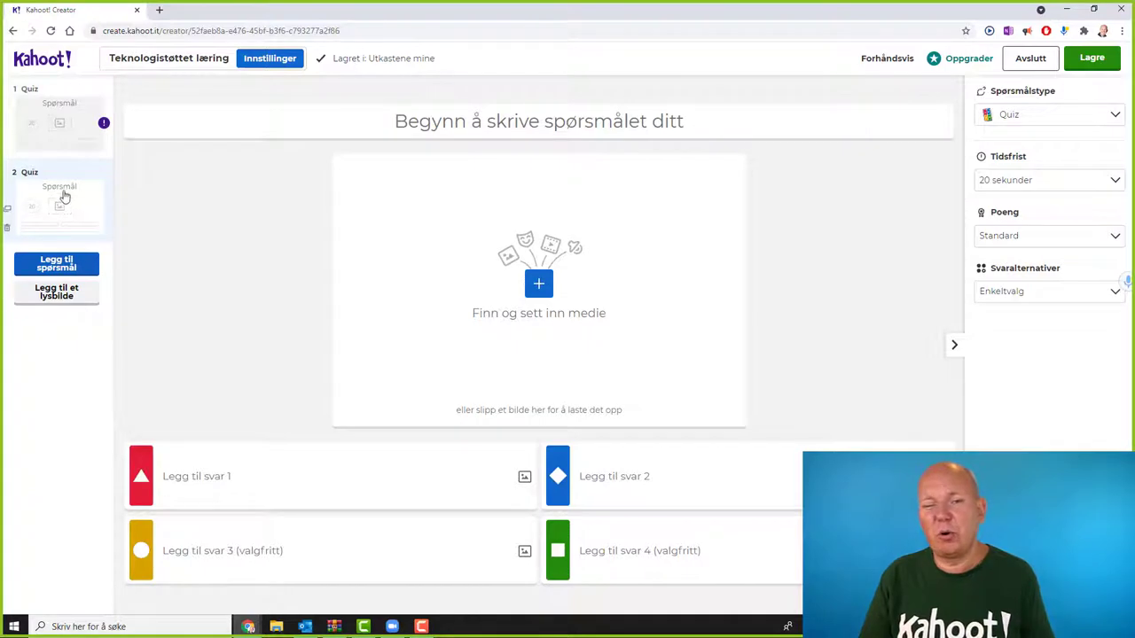
Fill question 1 with "Hva er det beste digitale notatprogrammet?" and answers Word, PowerPoint, Evernote and OneNote, marking OneNote as correct
click(63, 138)
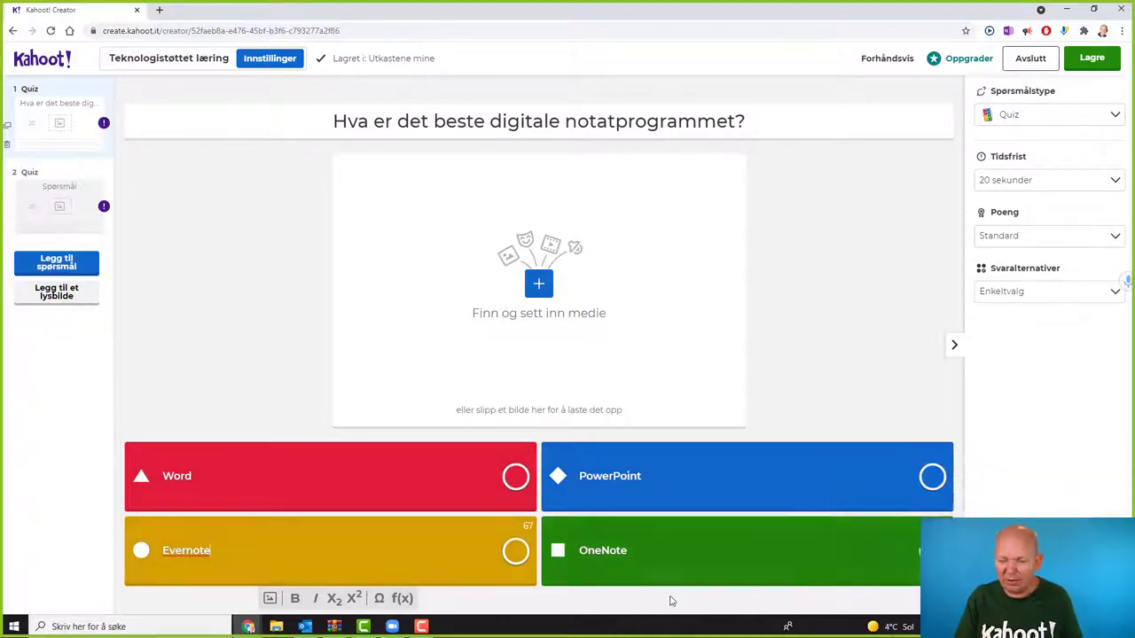
click(932, 550)
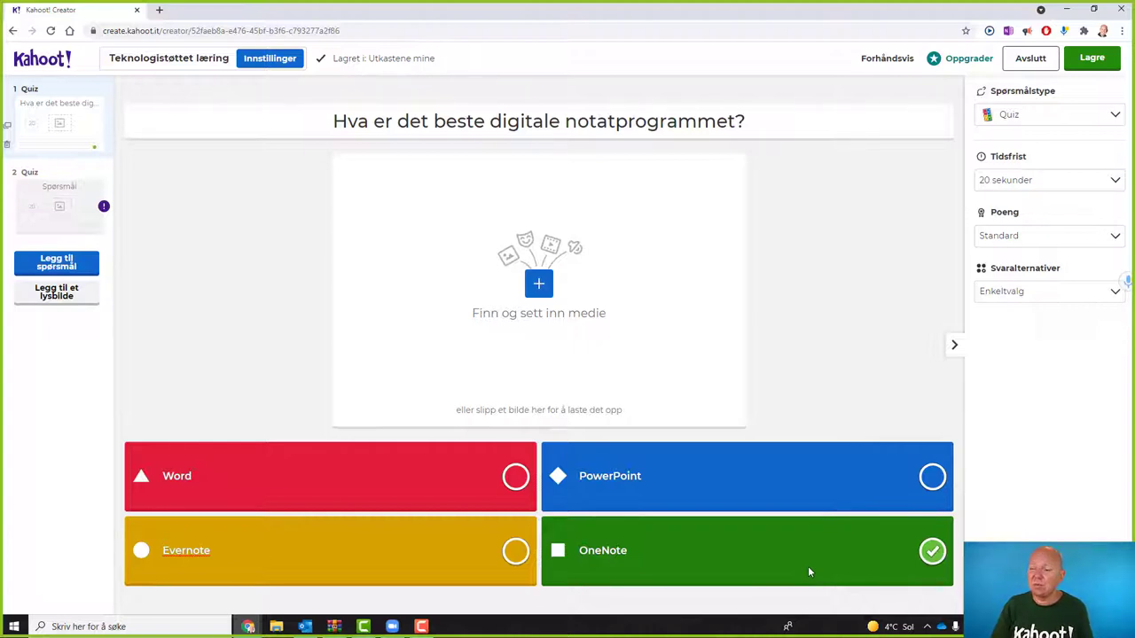
Review the answer option, points, time limit and question type choices available for question 1
click(1095, 296)
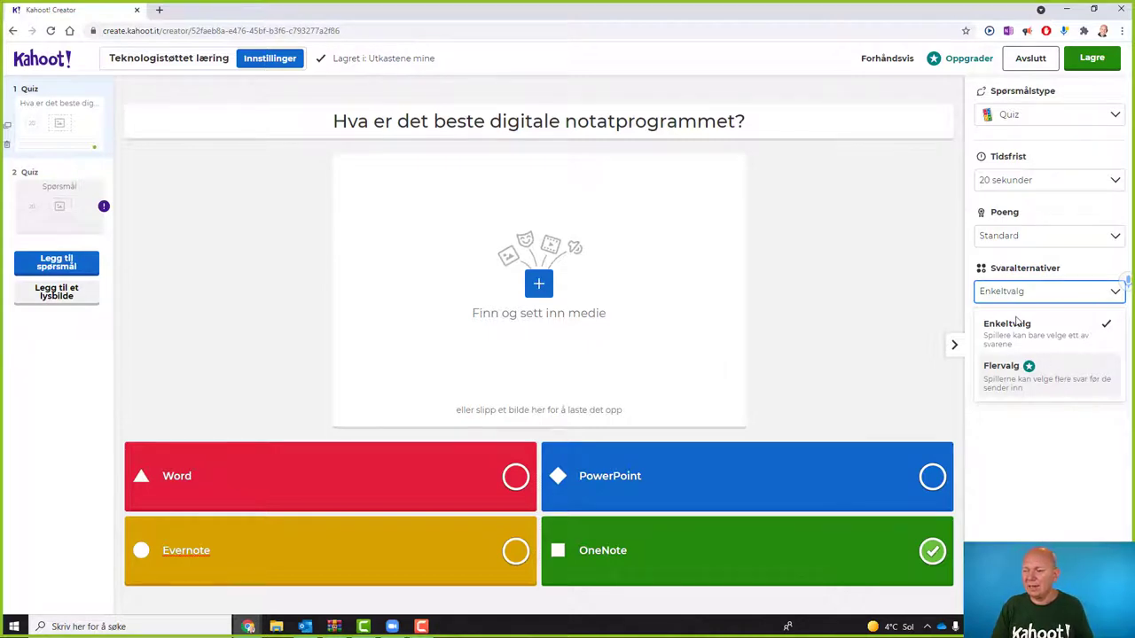
click(1044, 235)
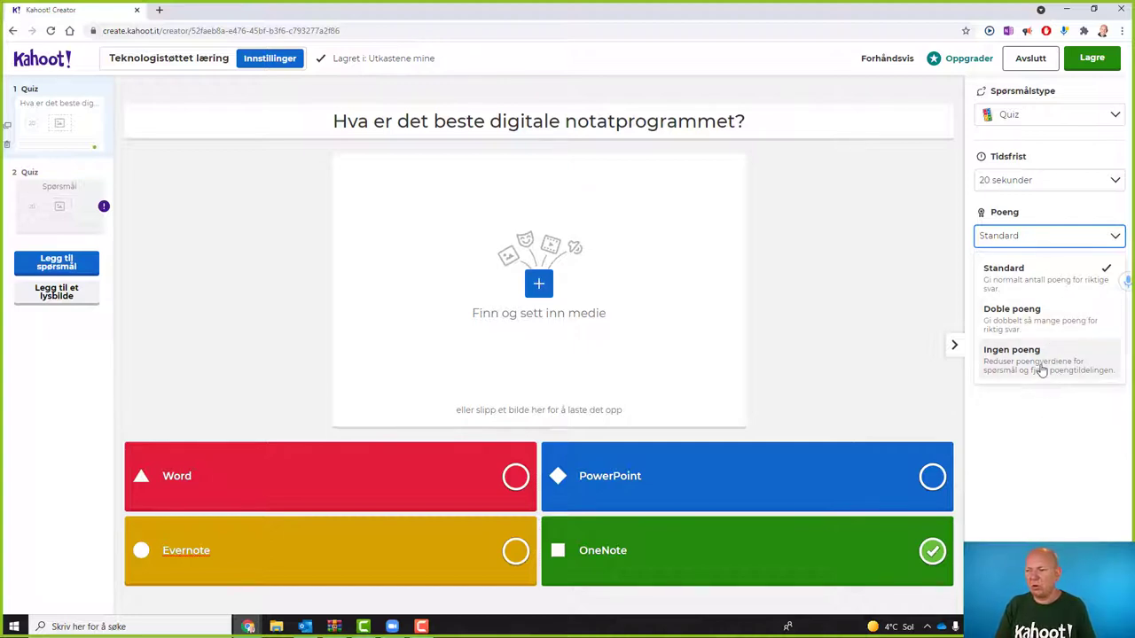
click(1068, 206)
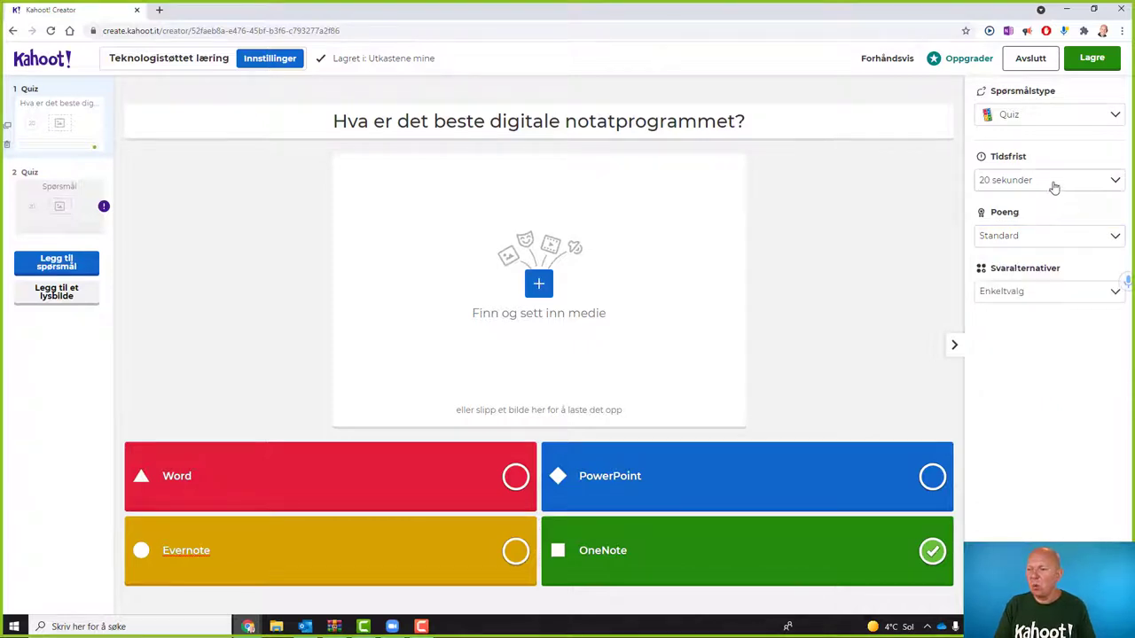
click(1054, 183)
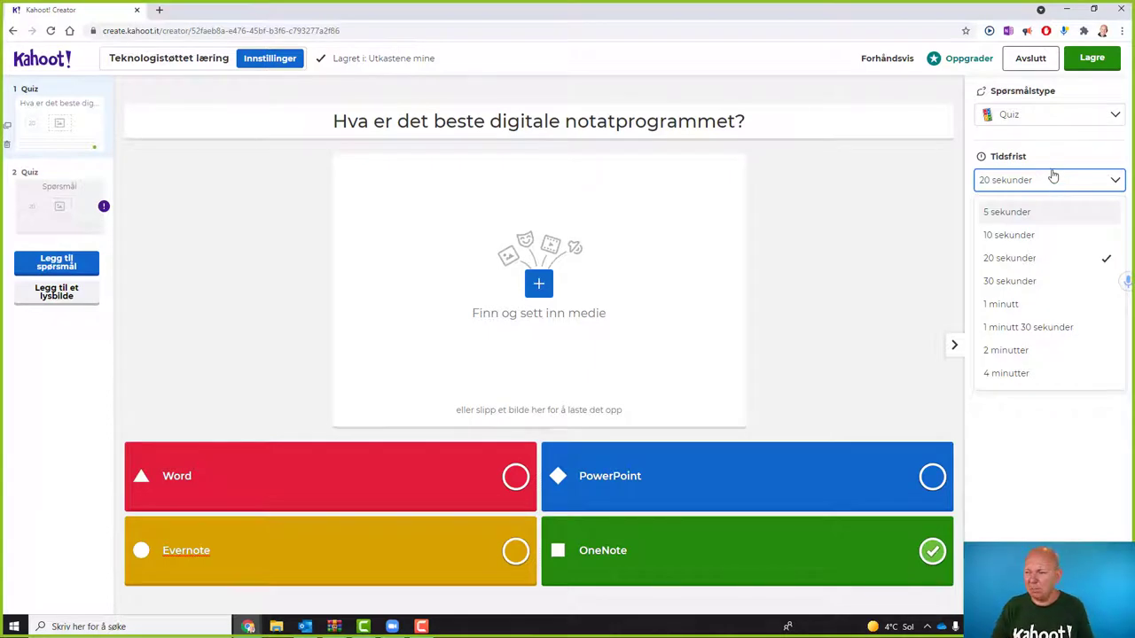
click(1061, 156)
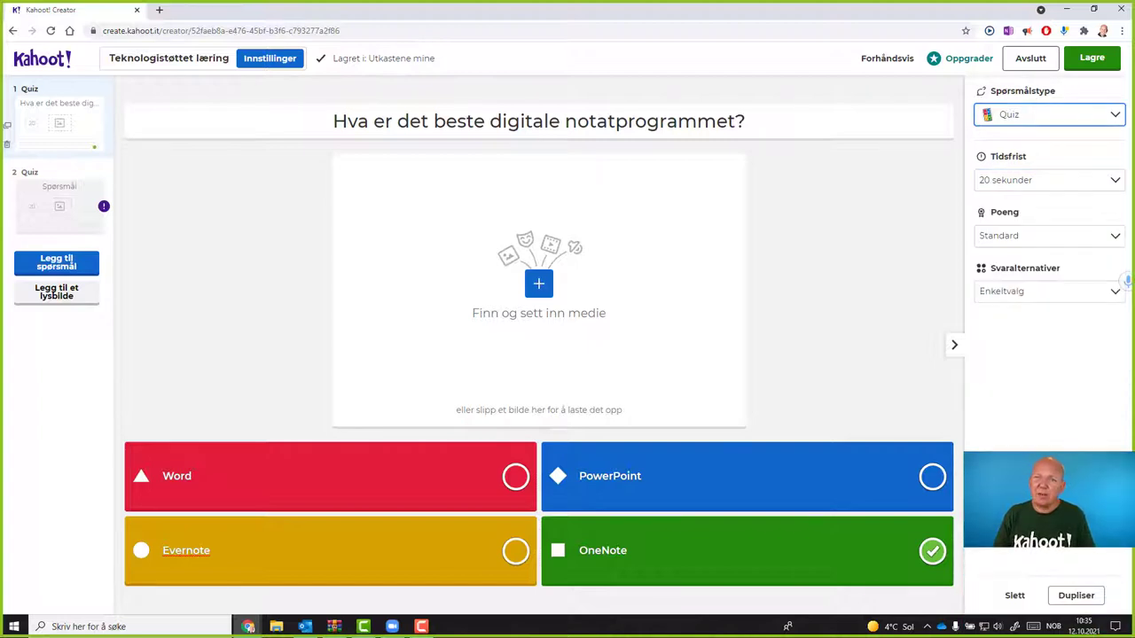
Duplicate question 1 and change the copy's question text to "Hva er det beste tegneprogrammet?"
click(1079, 602)
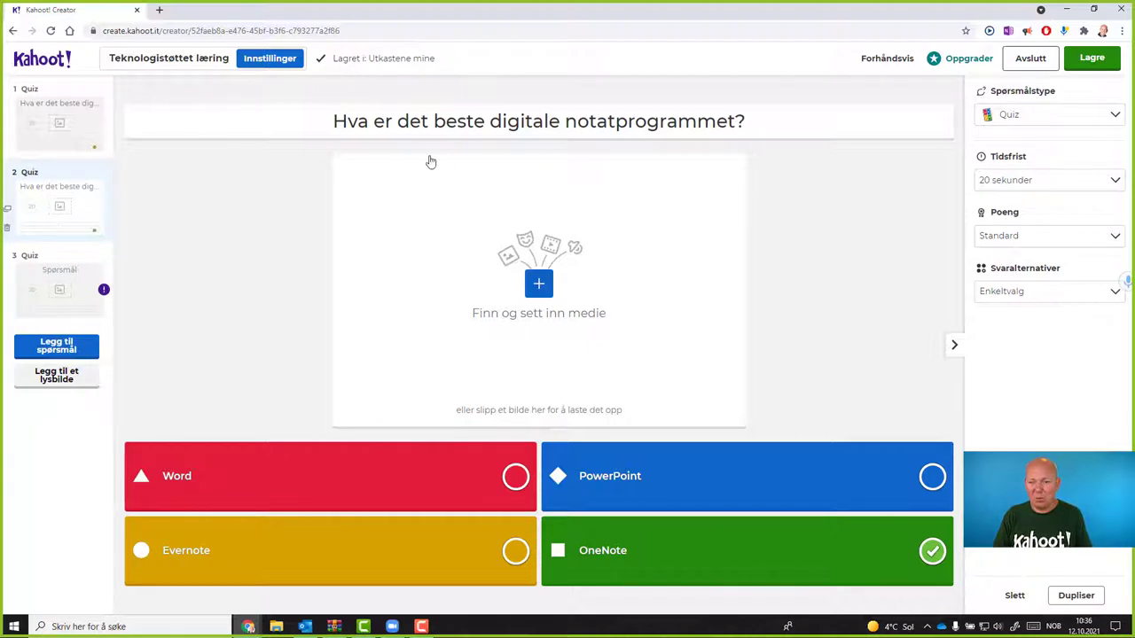
drag(490, 122, 735, 123)
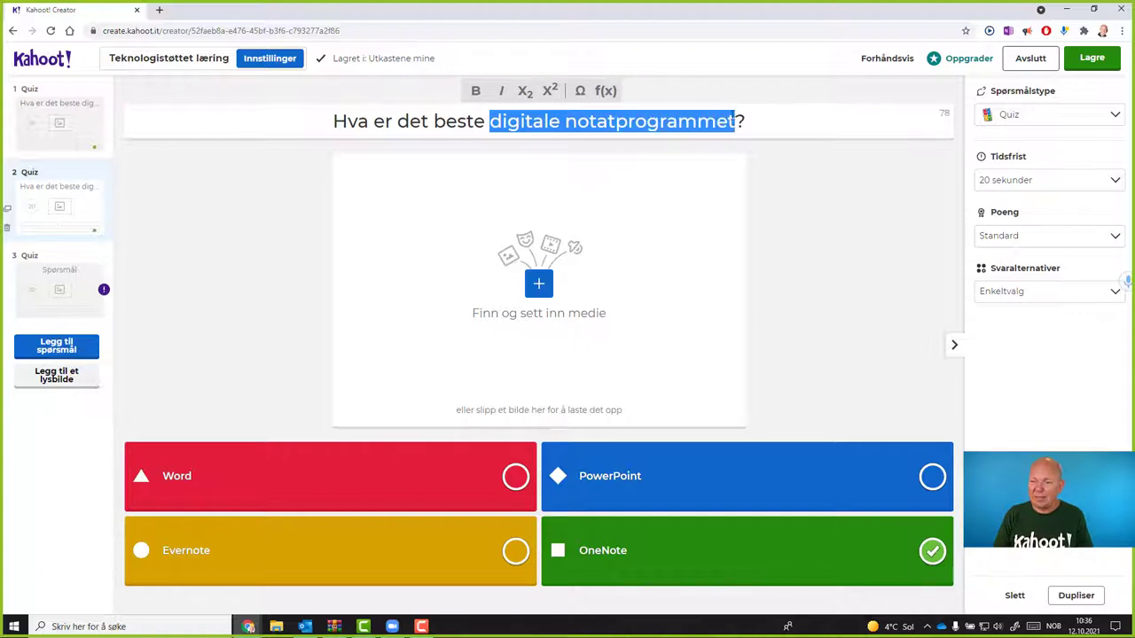
text(te)
text(gneprogr)
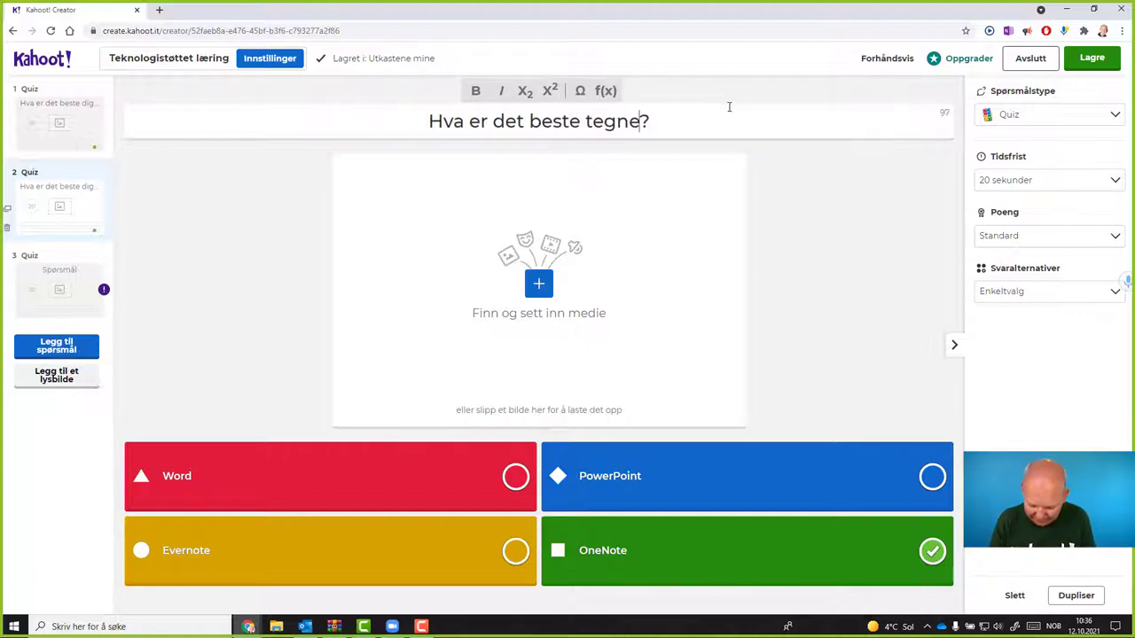
text(ammet)
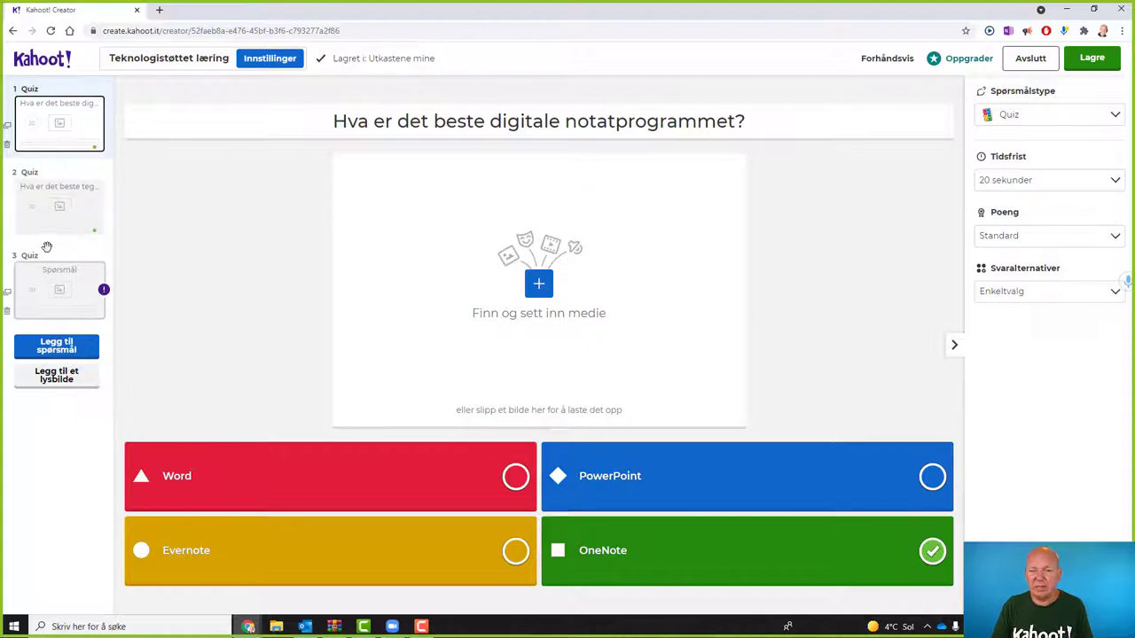
Preview question 1 as players see it, and review the image, GIF, sticker and YouTube video options for its media
click(881, 65)
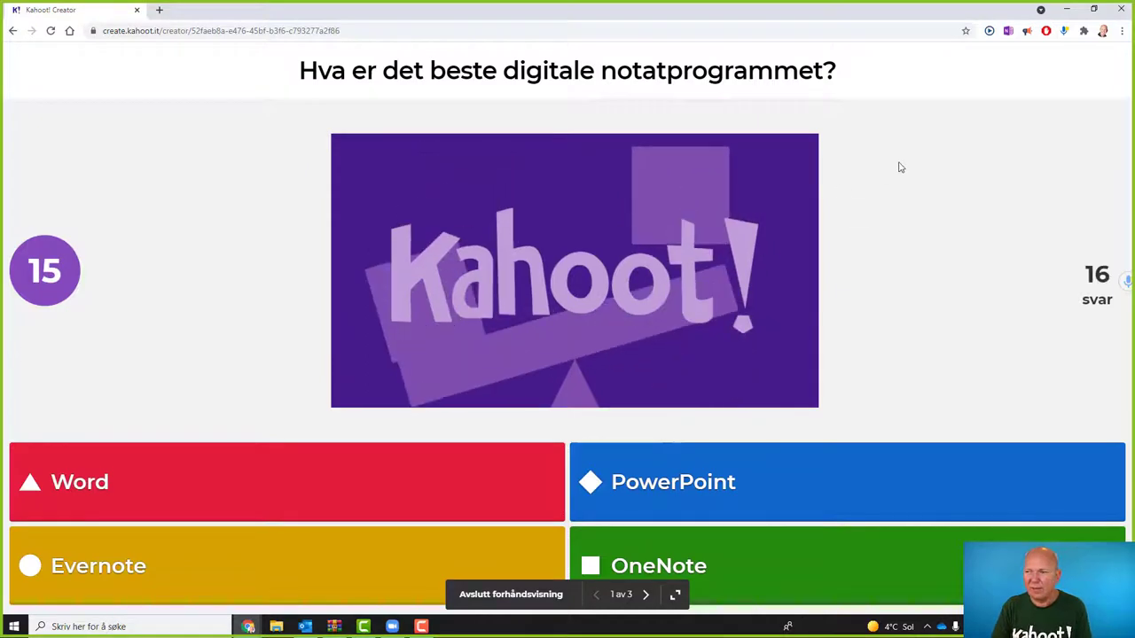
key(Escape)
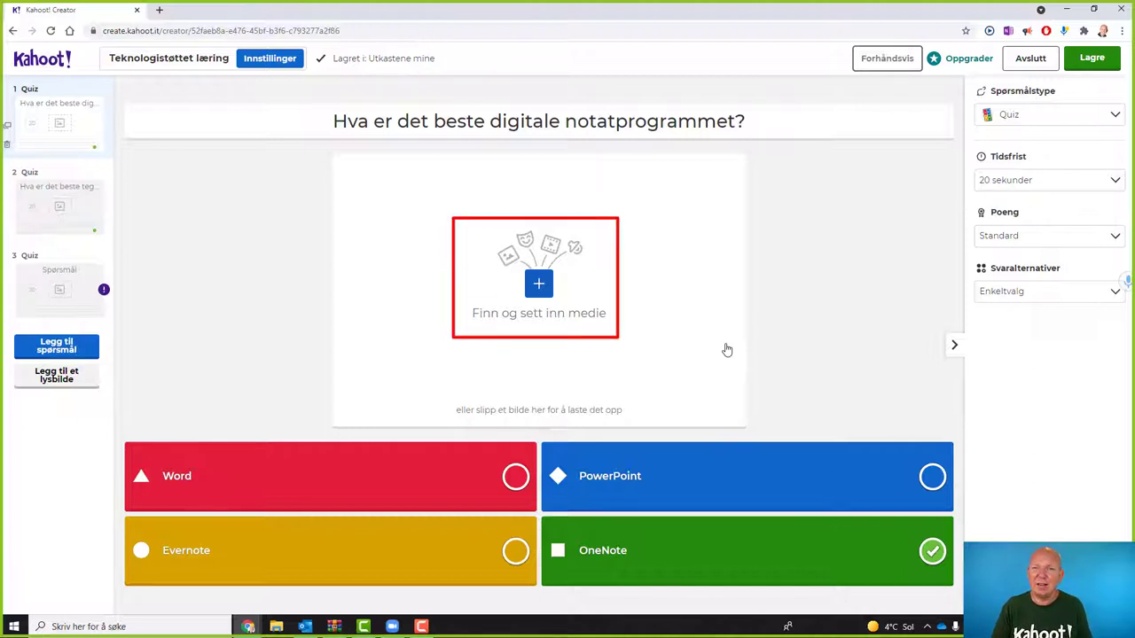
click(538, 284)
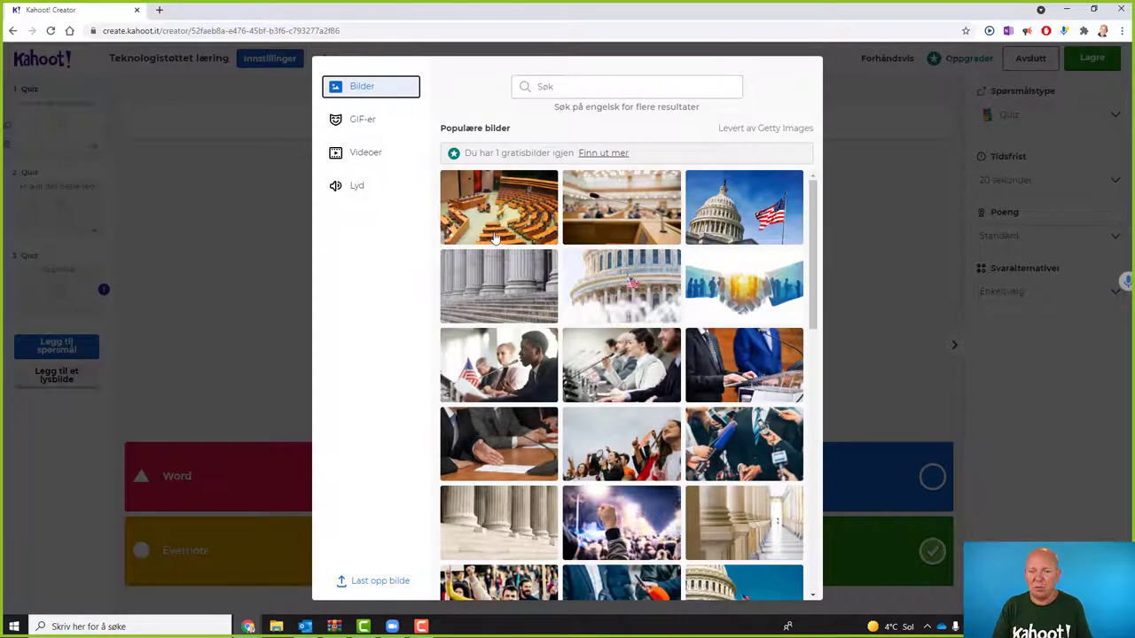
click(356, 120)
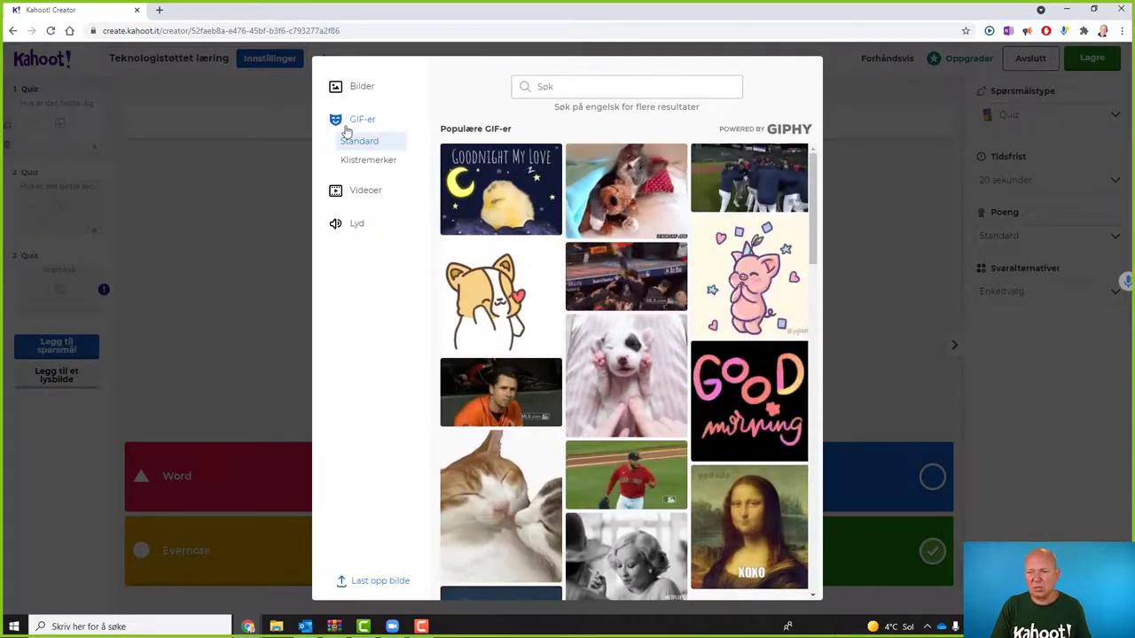
click(364, 164)
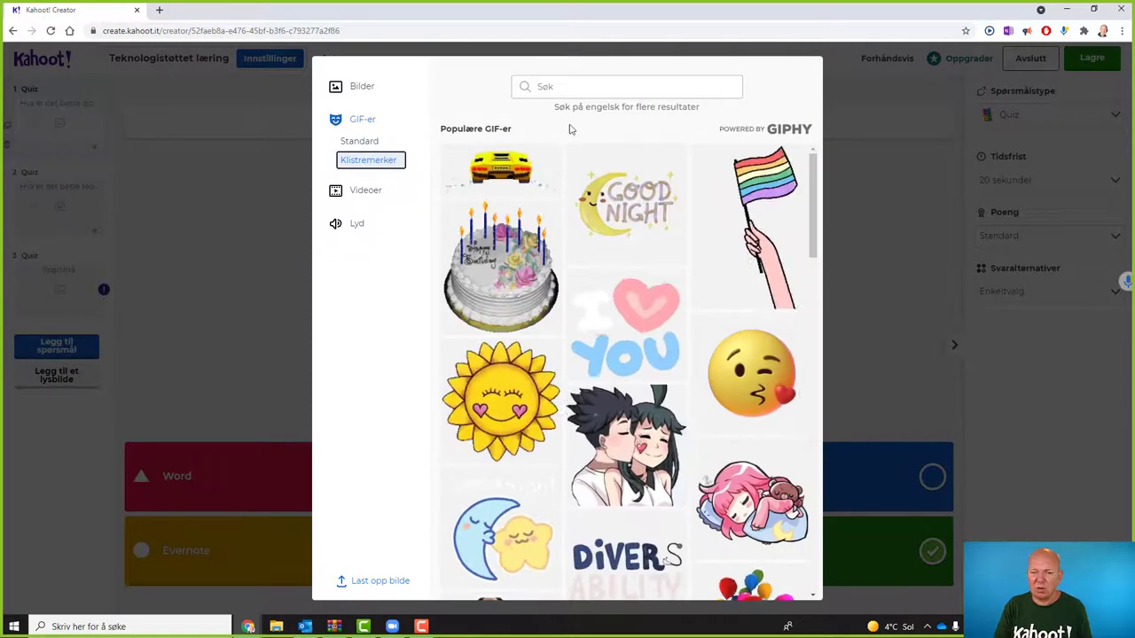
click(373, 196)
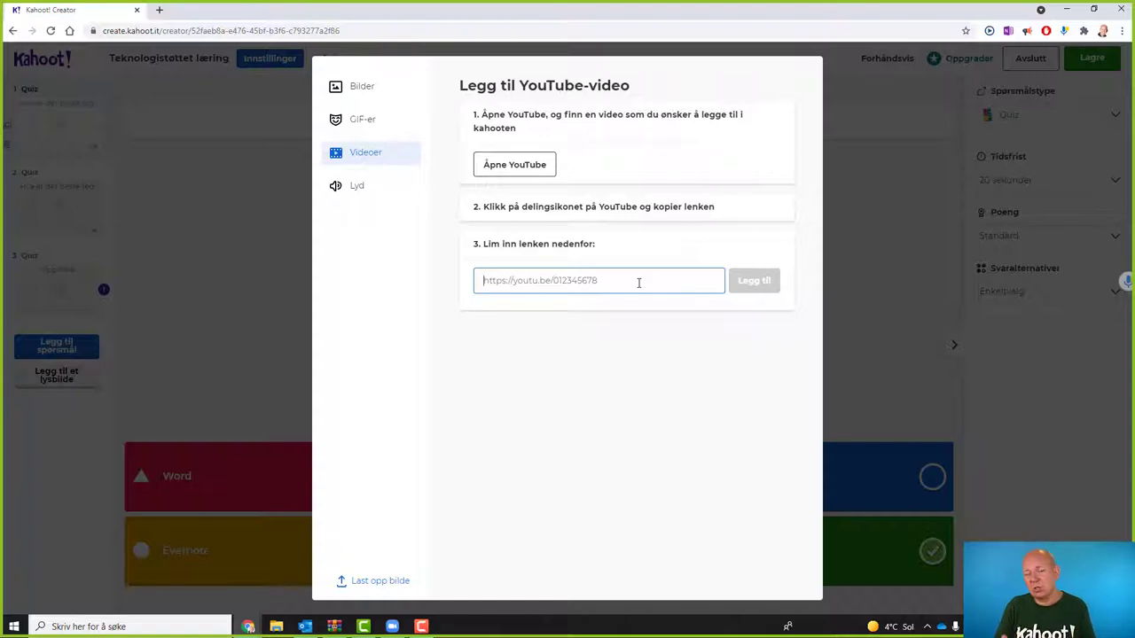
Add read-aloud audio with the text "Dette er en demonstrasjon på en tekst" to question 1 and listen to it
click(379, 189)
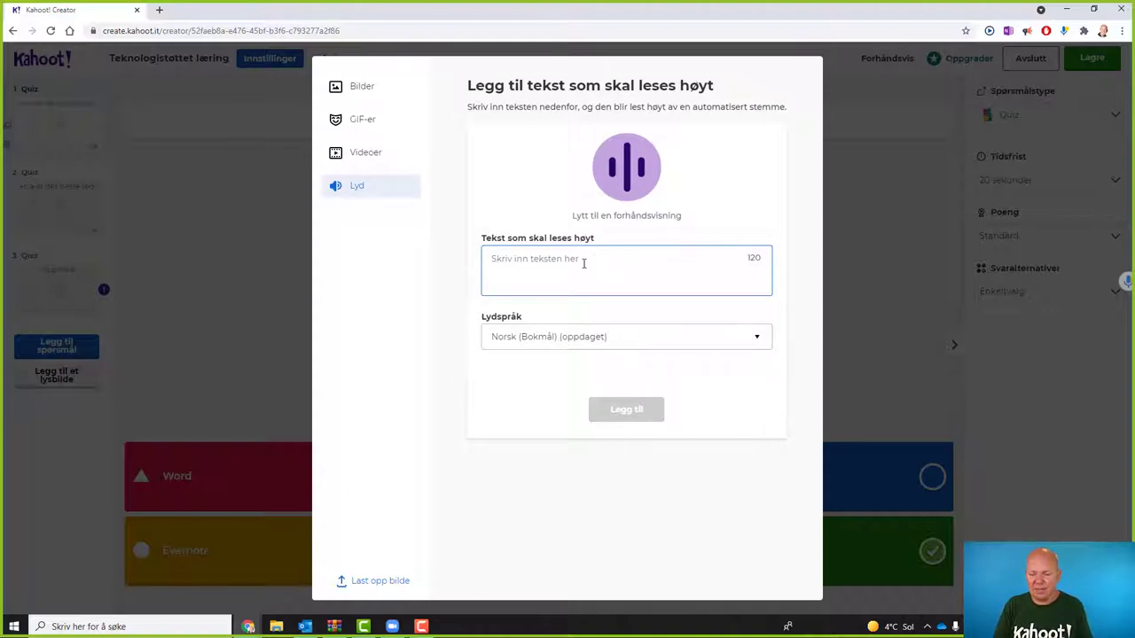
text(Dette er en demonstrasjon på en tekst)
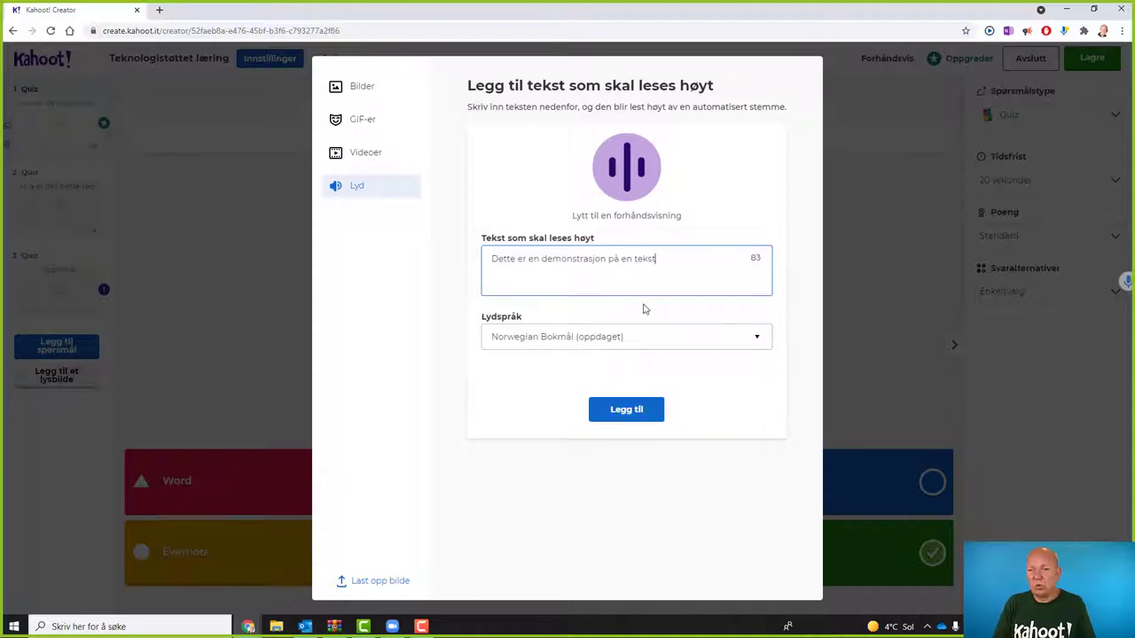
click(627, 177)
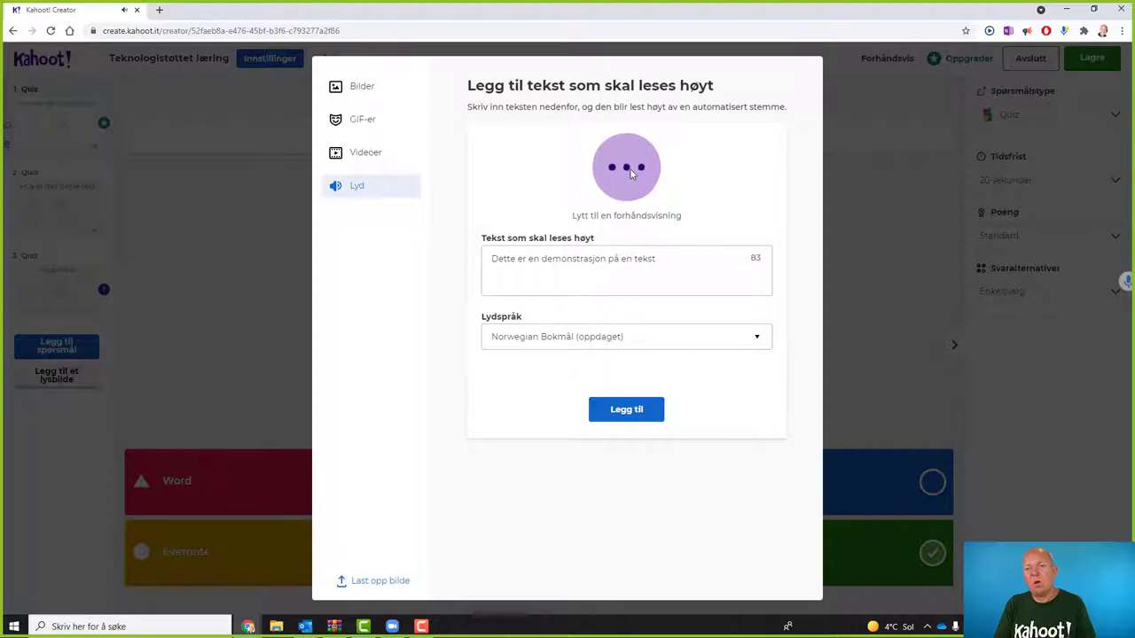
click(619, 151)
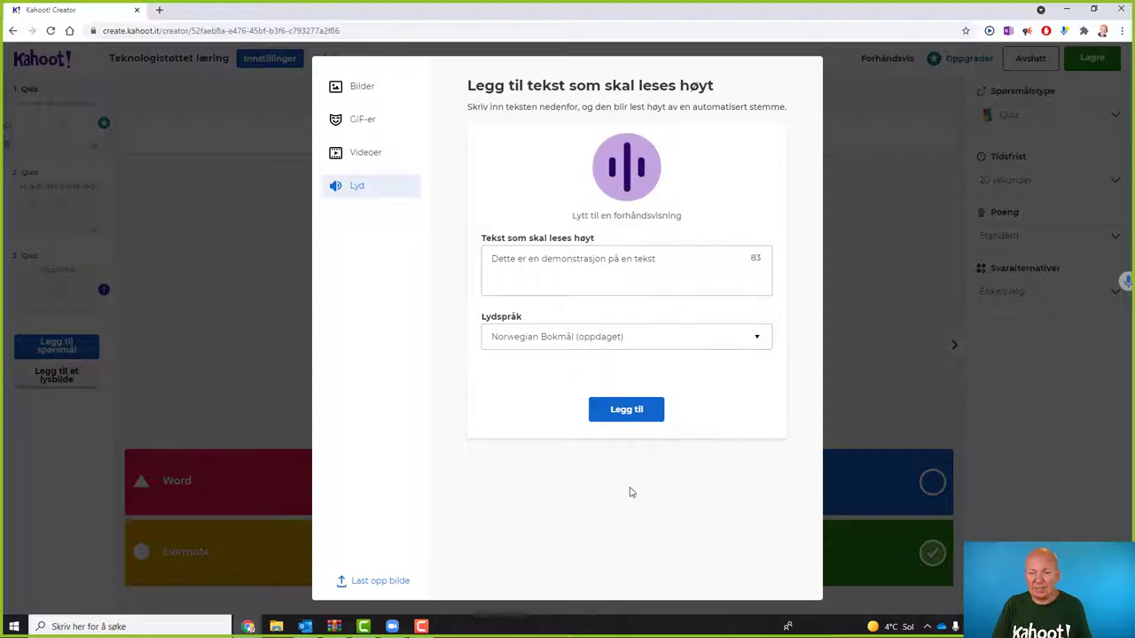
click(627, 410)
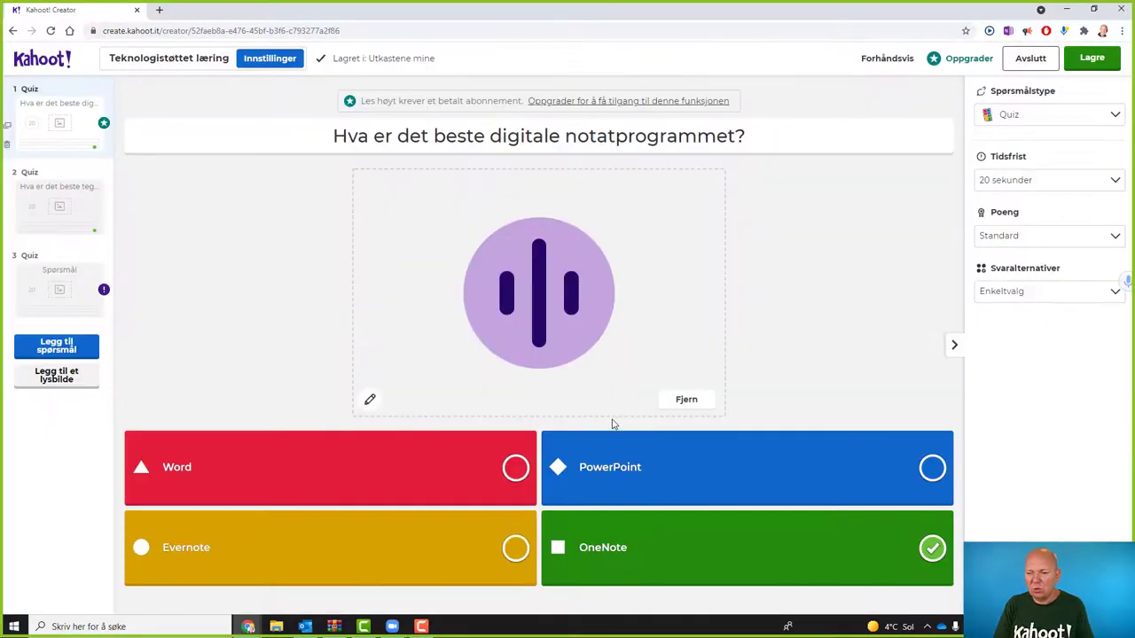
mouse_move(540, 300)
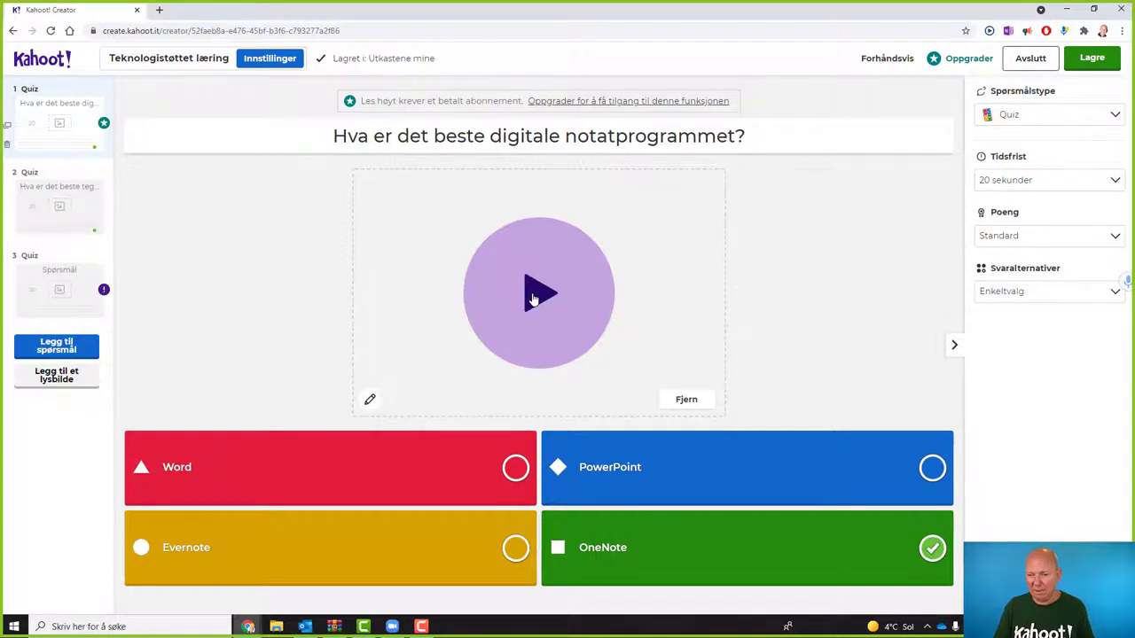
click(515, 303)
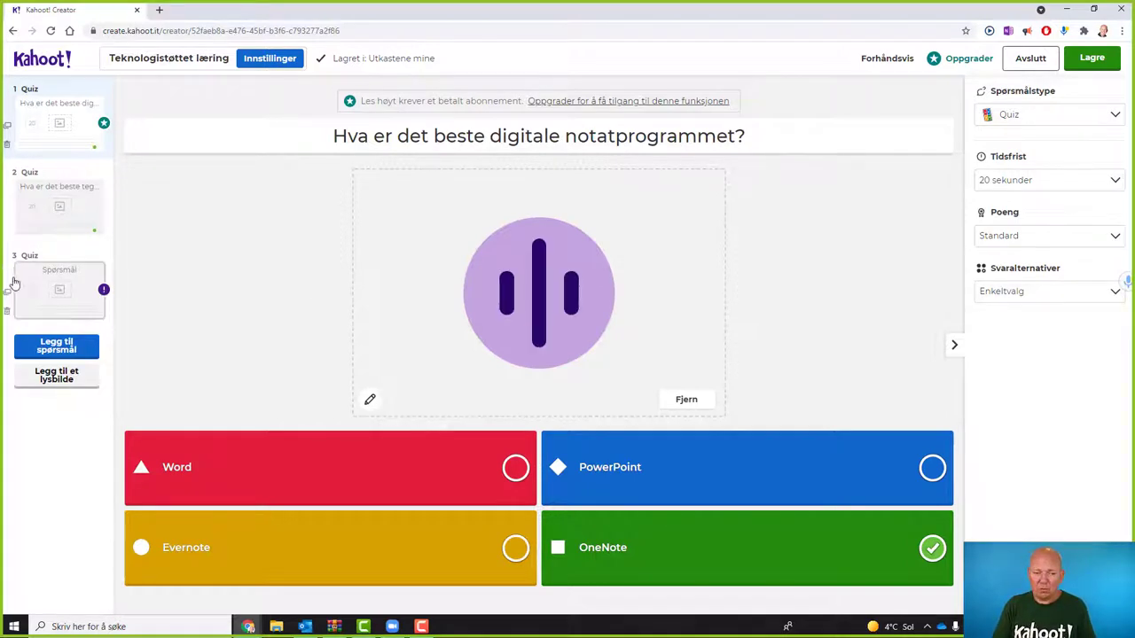
Upload the carrot picture "703316-middle" from the Bilder folder as the media for question 3
click(65, 292)
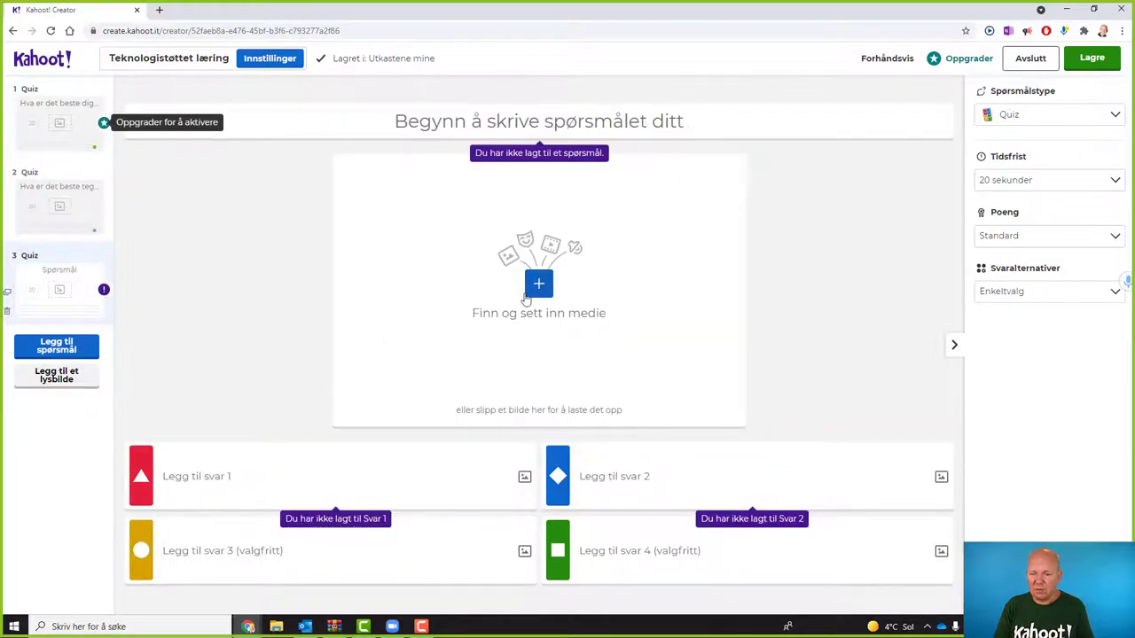
click(538, 285)
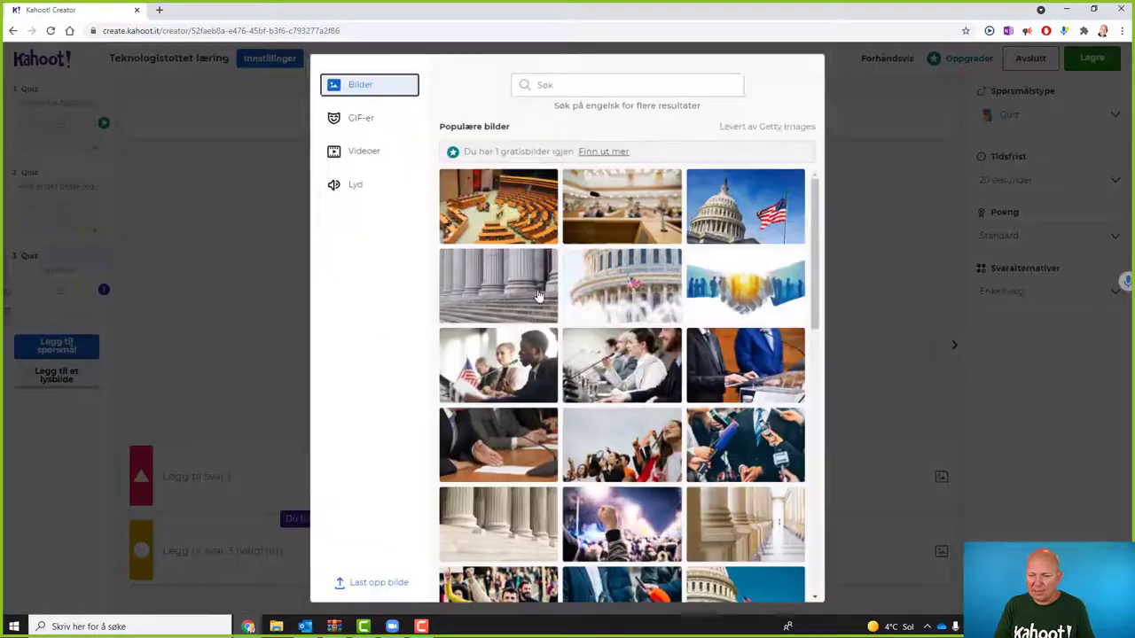
click(365, 153)
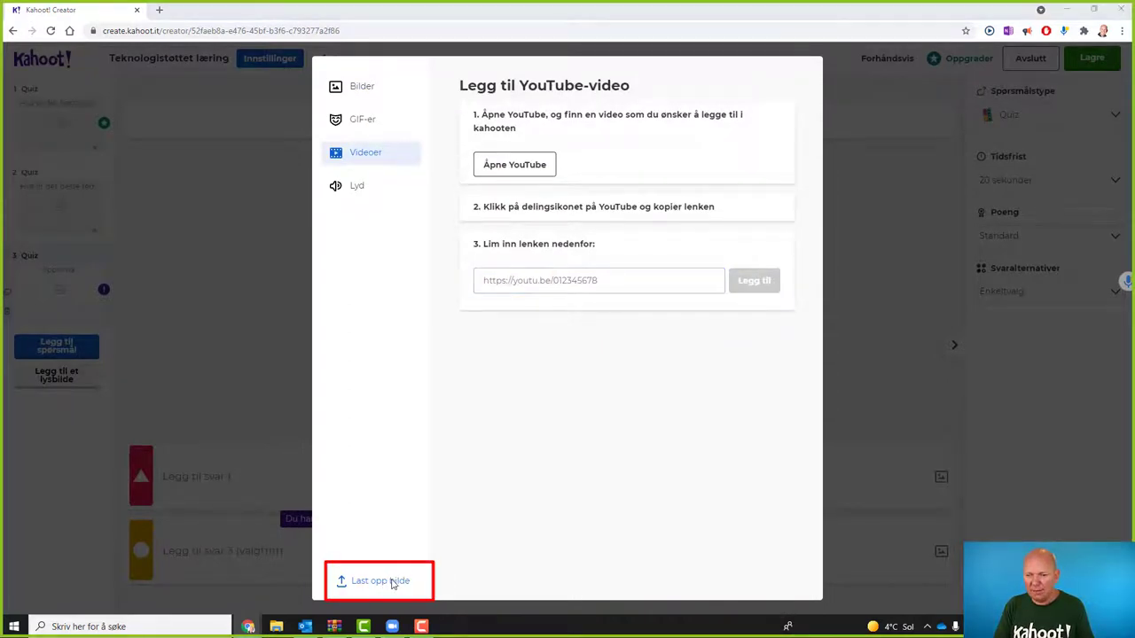
click(391, 584)
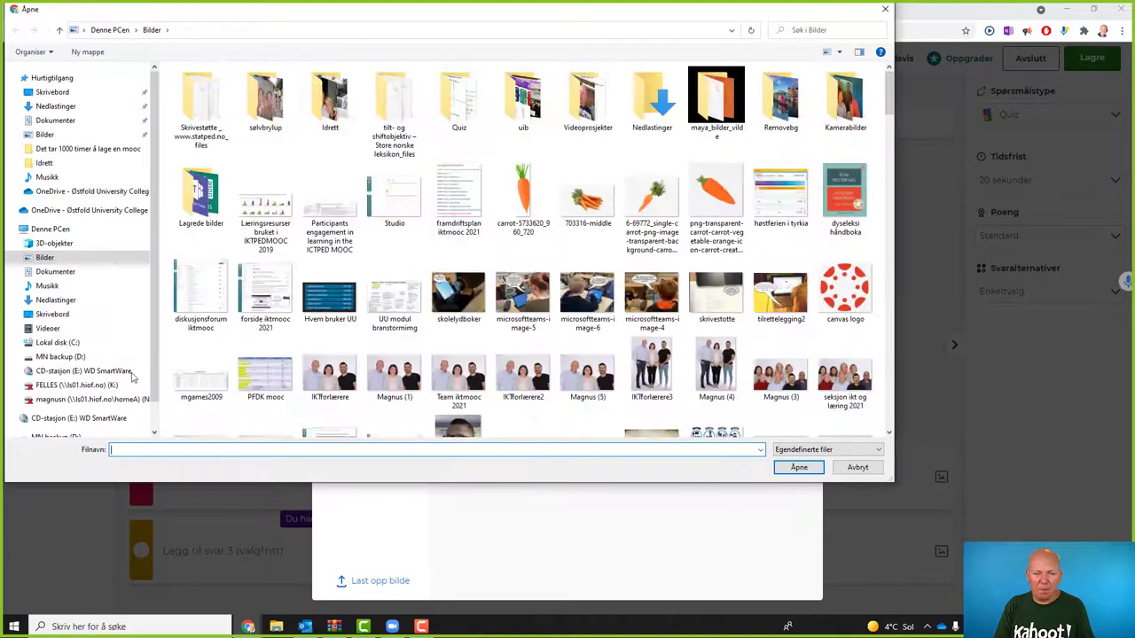
click(587, 199)
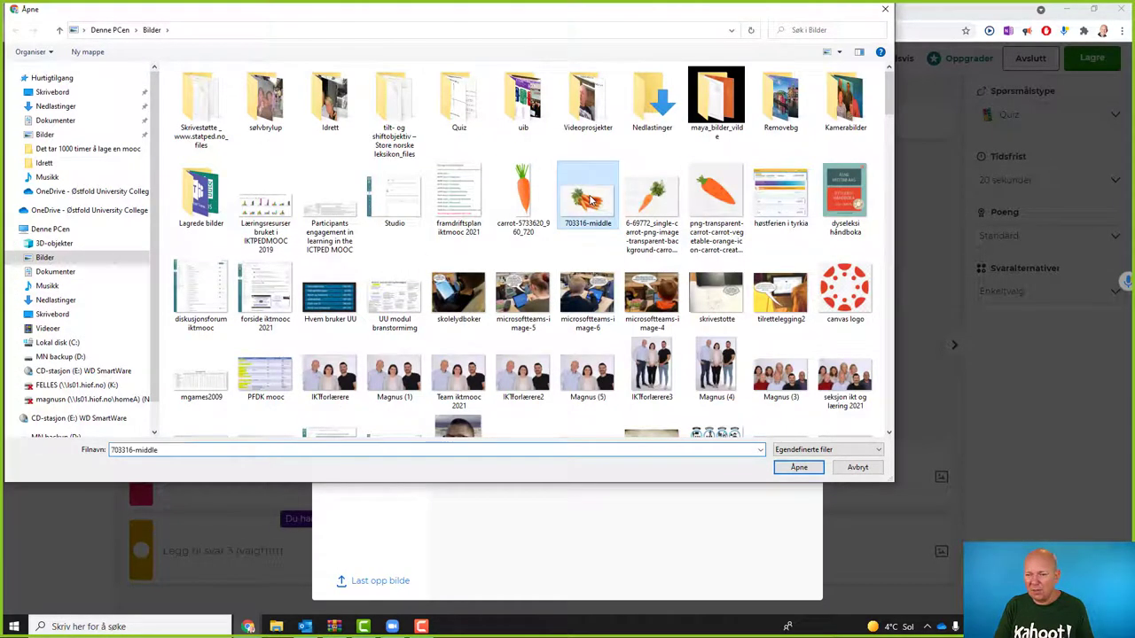
click(799, 467)
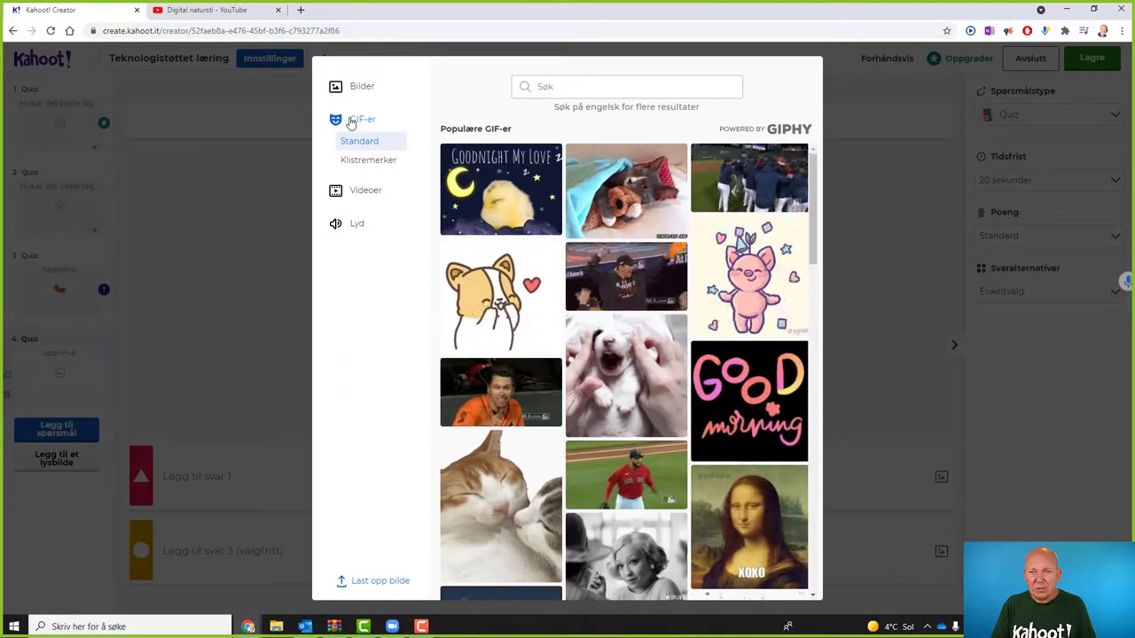
Review the standard GIFs and stickers available for question 4 and open the YouTube video option
click(351, 120)
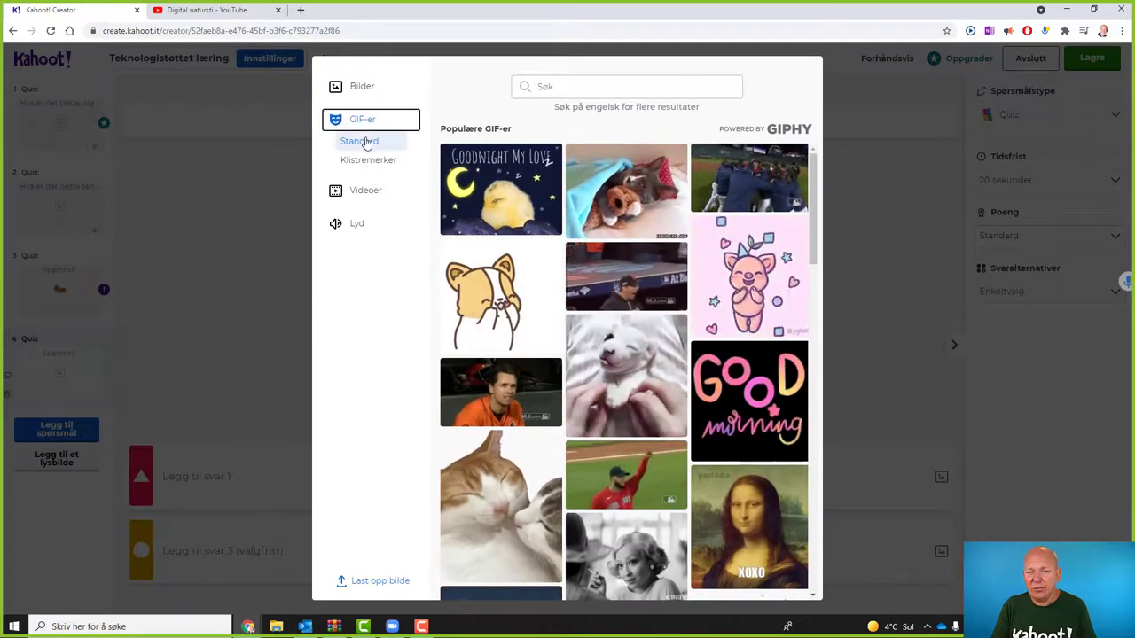
click(367, 163)
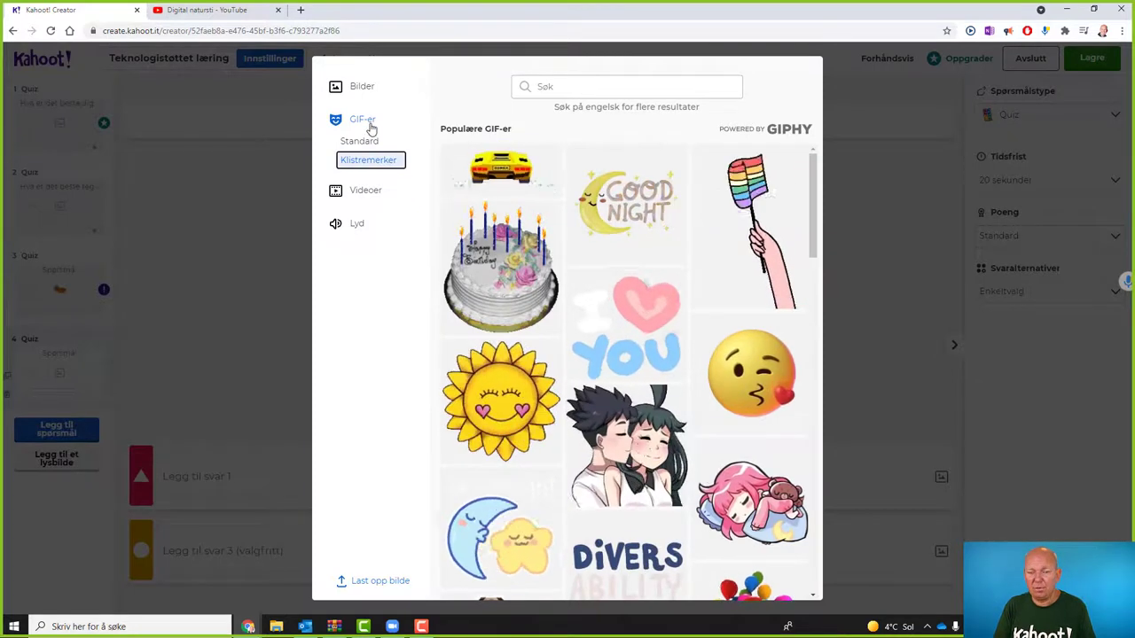
click(358, 191)
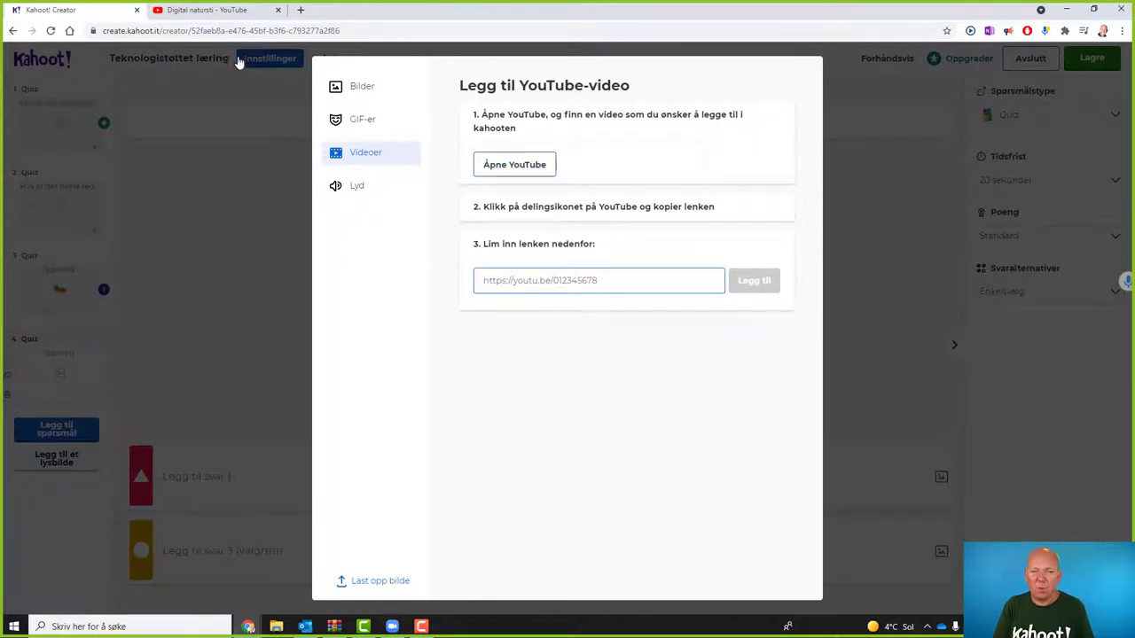
Switch to YouTube and copy the share link of the video "Digital natursti"
click(231, 16)
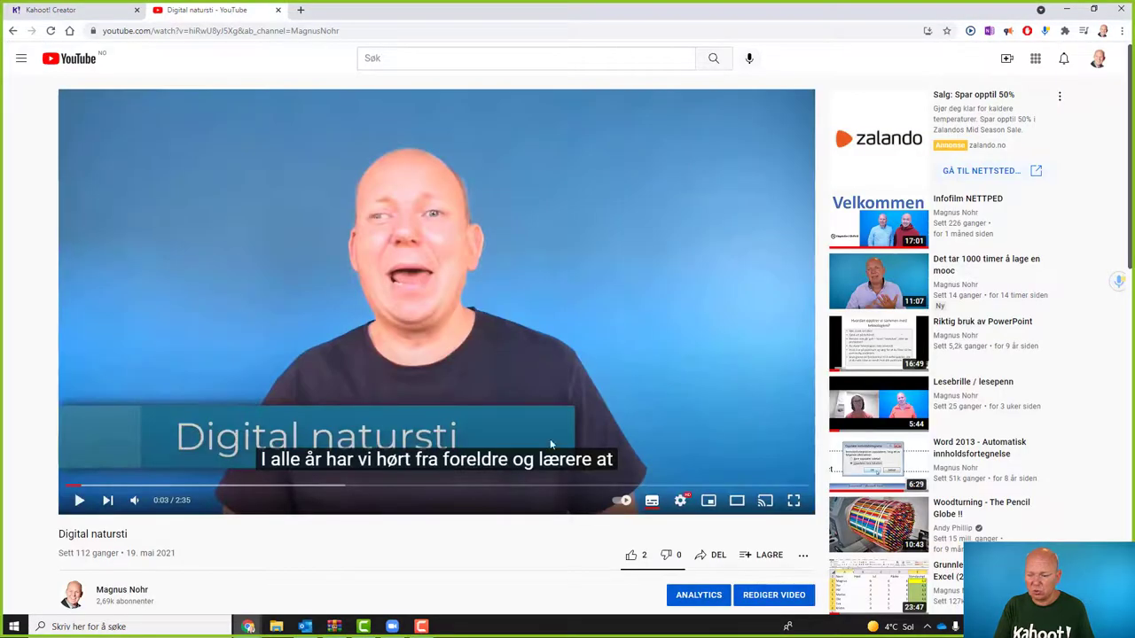
click(715, 556)
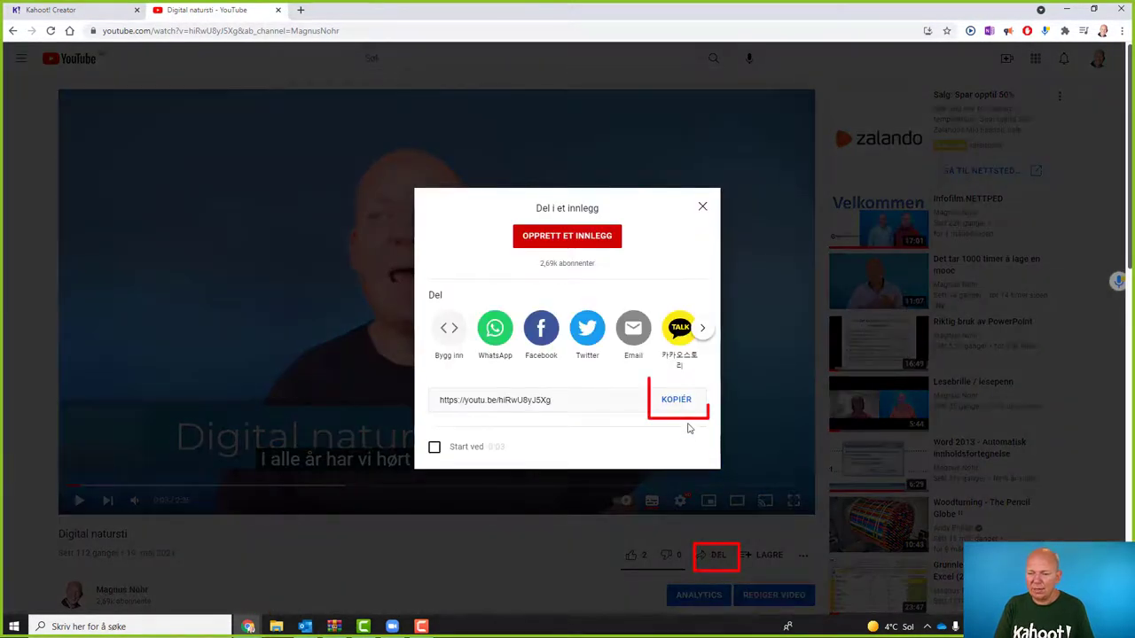
click(677, 403)
key(ctrl+c)
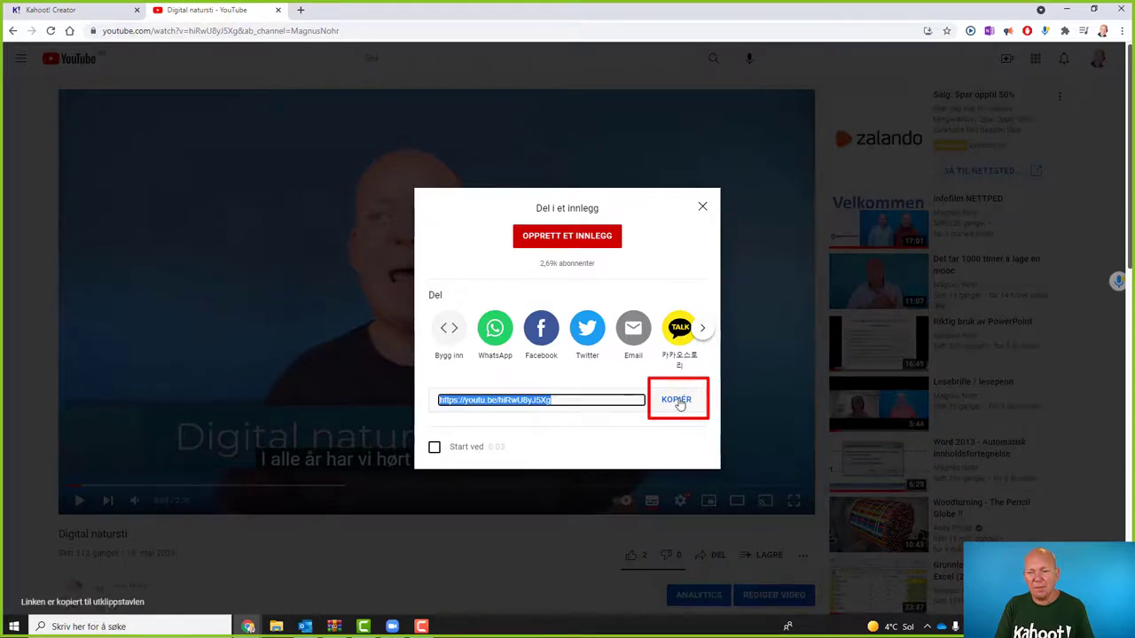
click(704, 211)
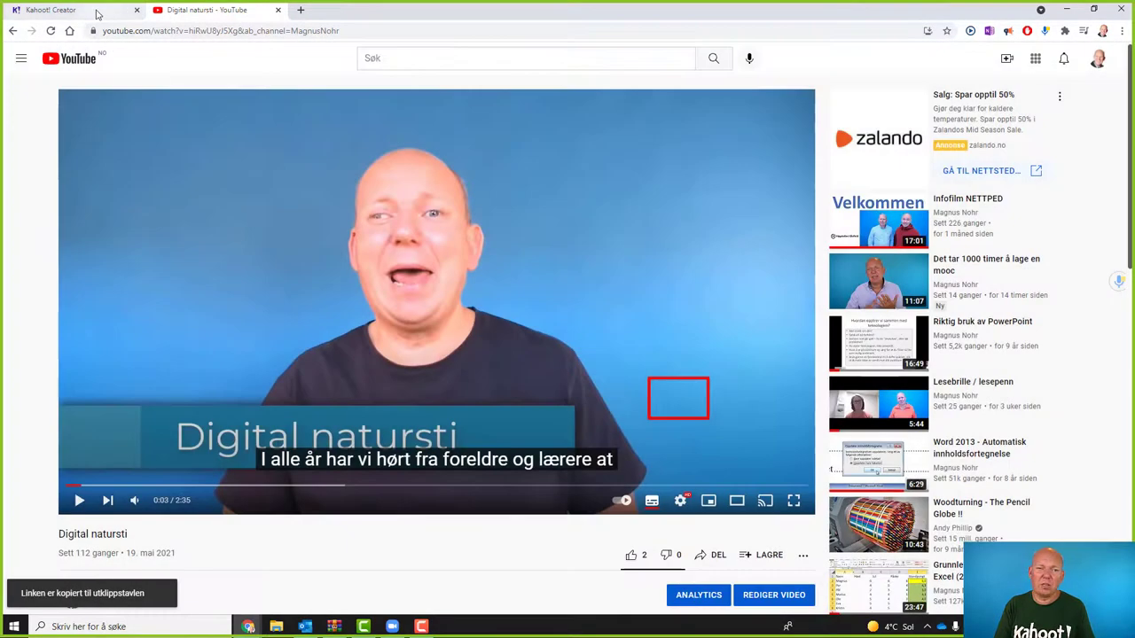
Return to the Kahoot creator and add the copied YouTube video to question 4, playing from 00:00 to 00:20
click(93, 11)
key(ctrl+v)
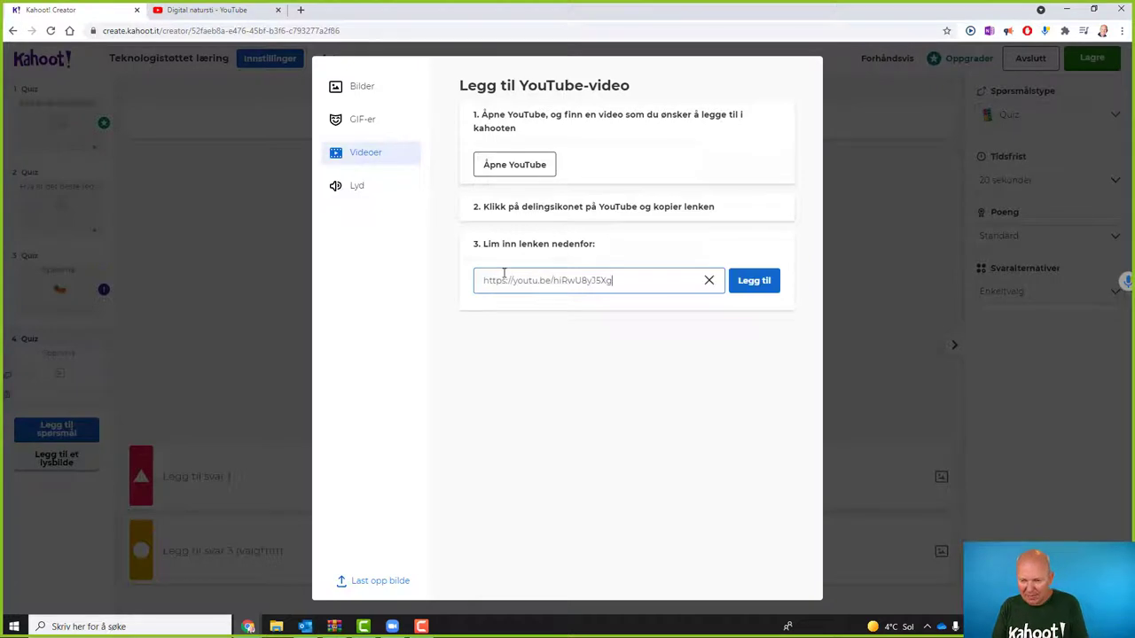
click(753, 280)
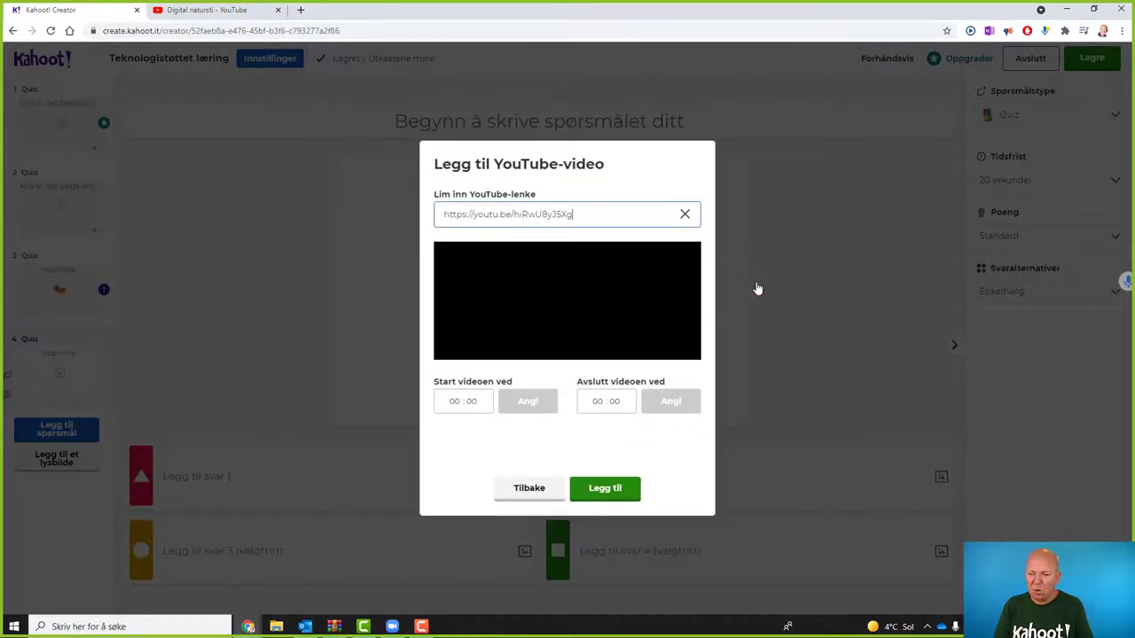
click(460, 402)
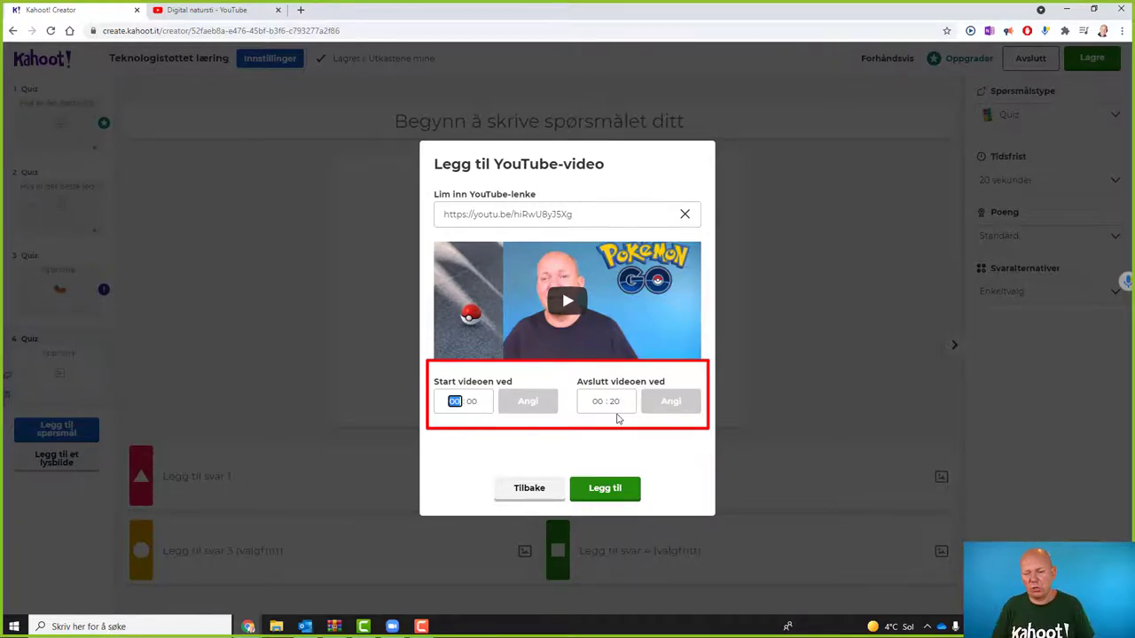
click(619, 496)
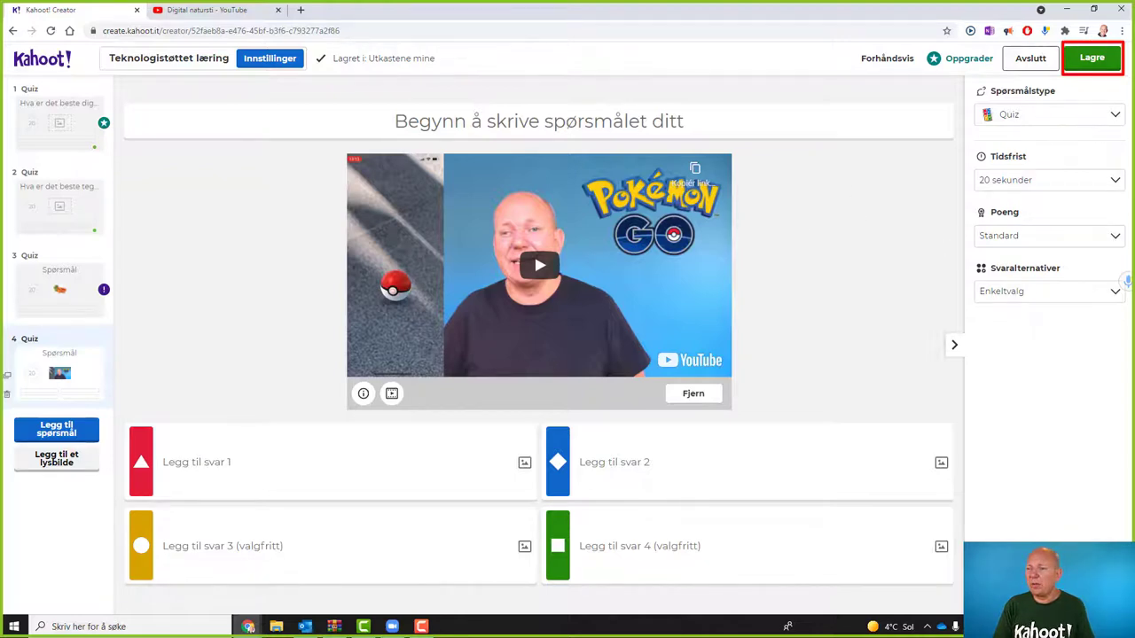
Mark "Svar 4" as the correct answer to question 4 "Hvor?" and save the kahoot
click(1090, 57)
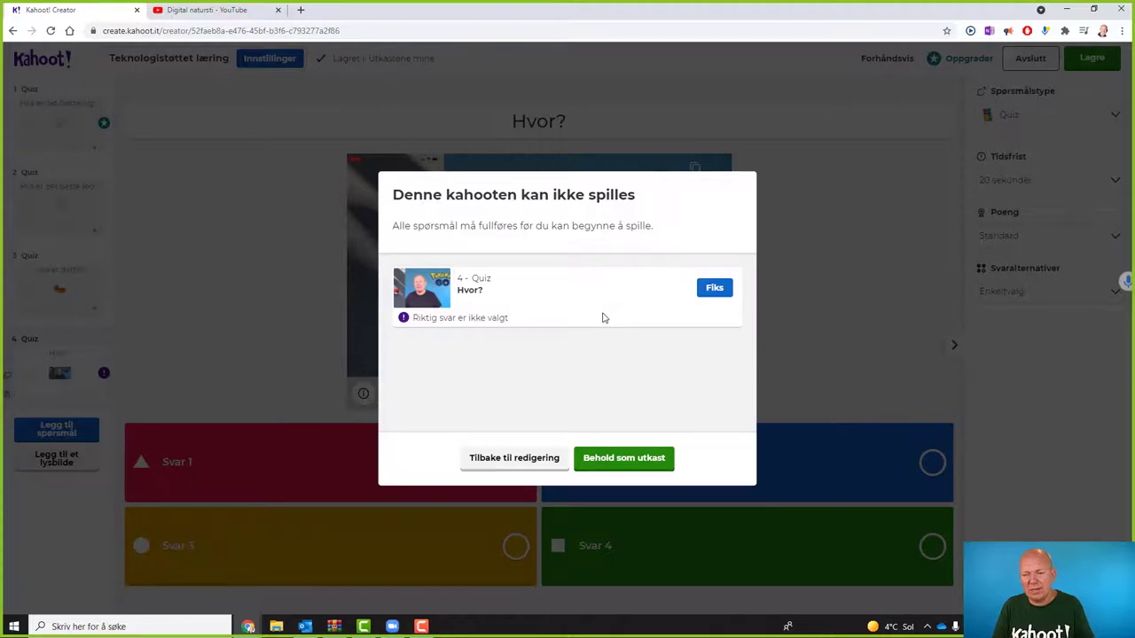
click(714, 289)
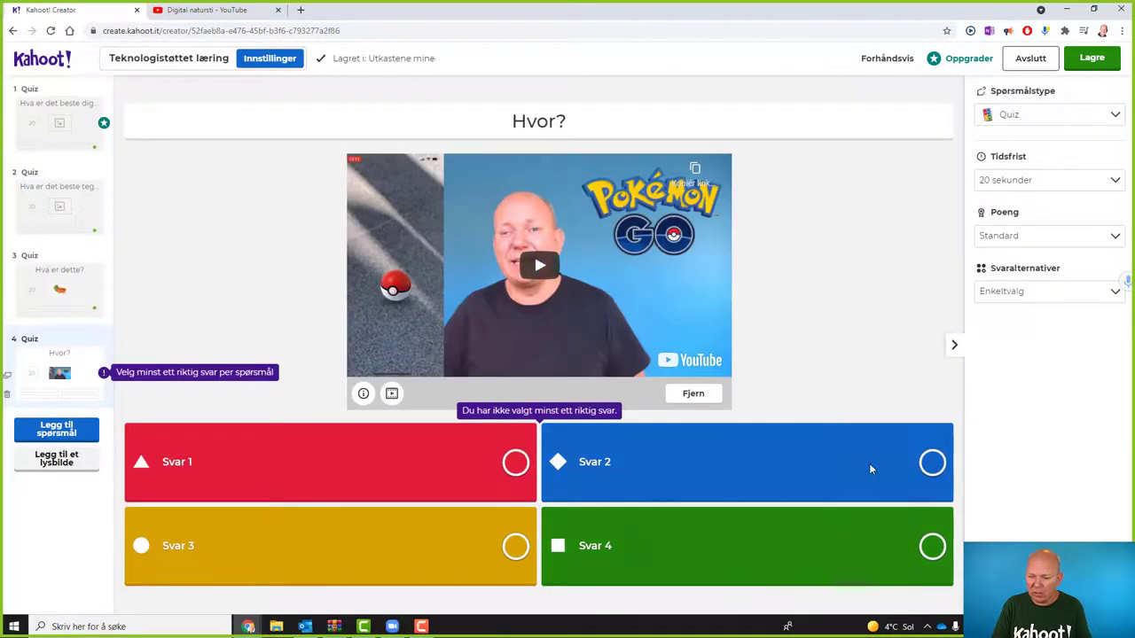
click(932, 547)
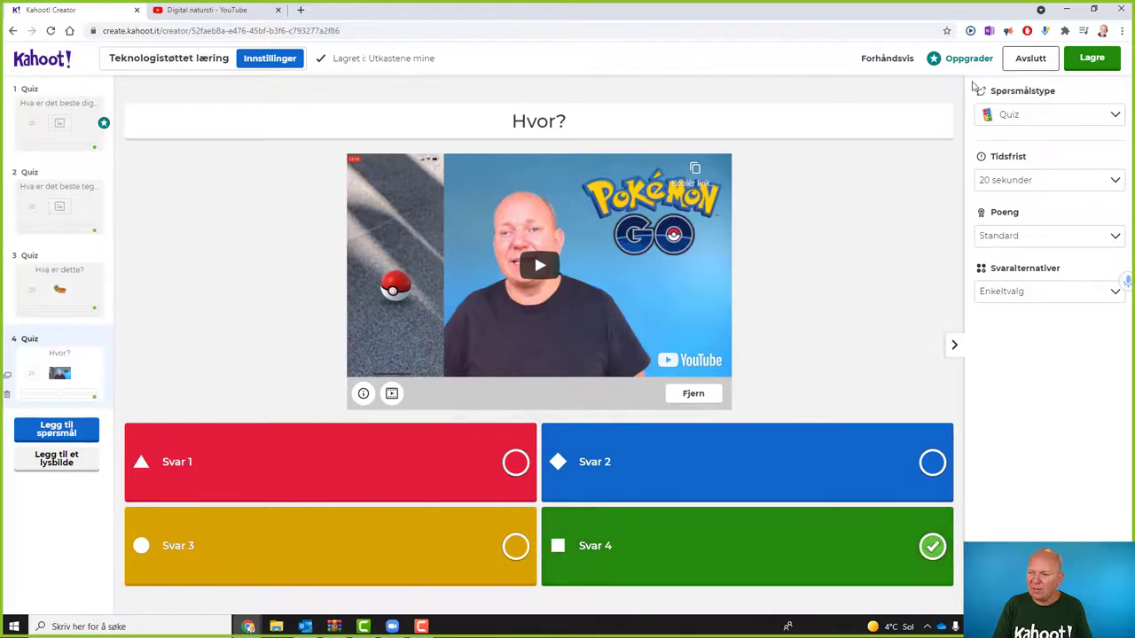
click(1100, 60)
click(1090, 58)
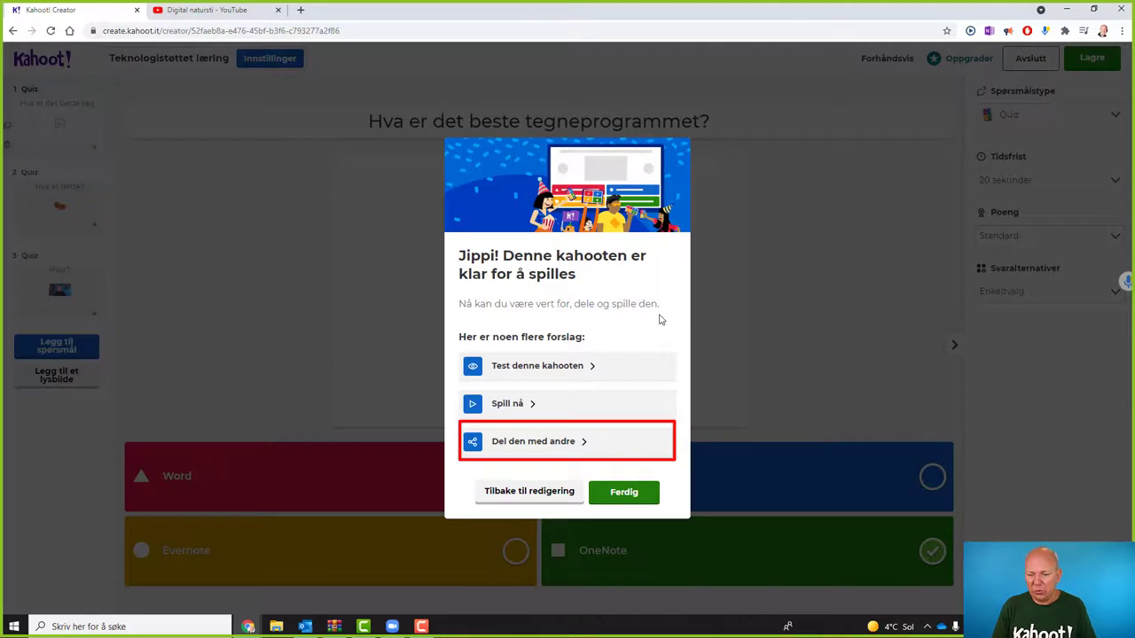
Copy the link for sharing the finished kahoot with others and close the sharing dialog
click(533, 450)
click(717, 449)
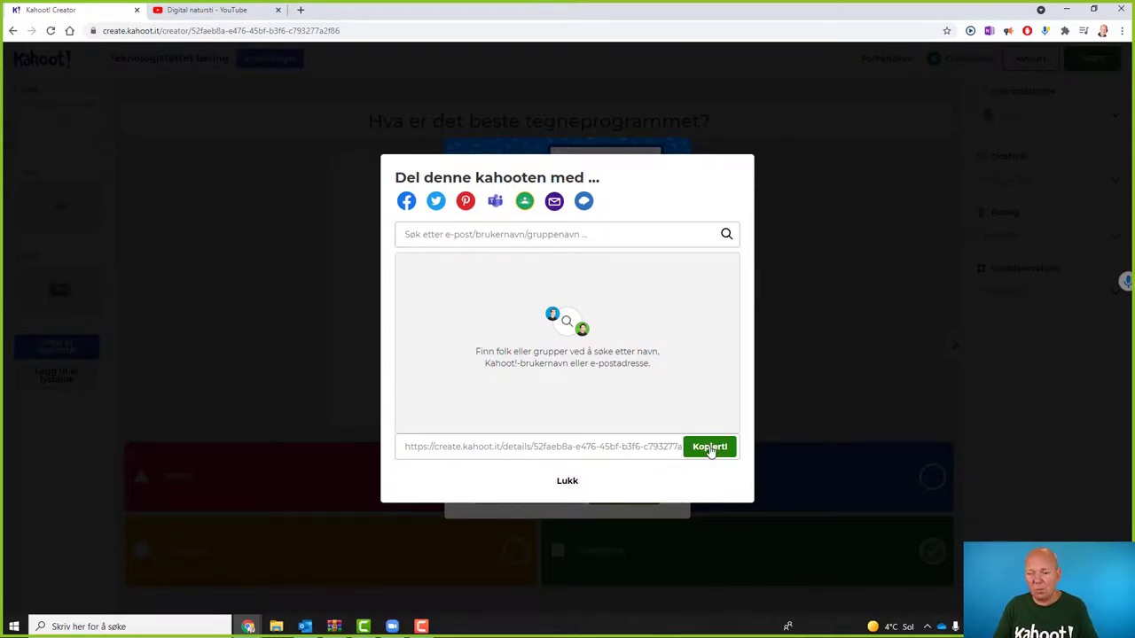
click(574, 482)
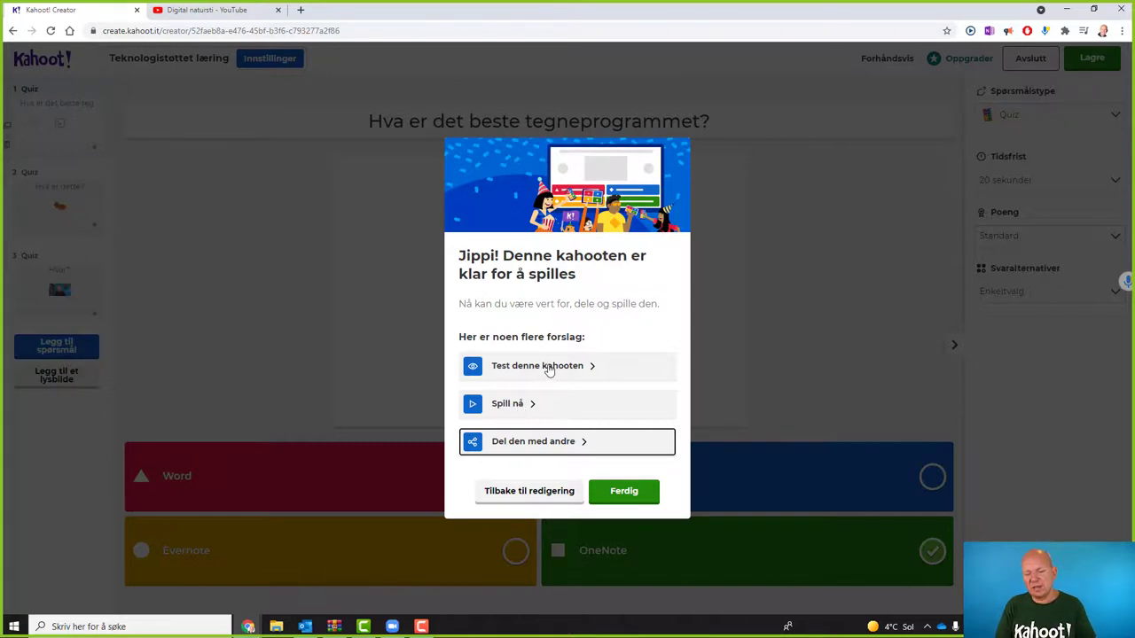
Launch the kahoot as a live "Undervis" game in "Klassisk" player-versus-player mode after reviewing the game options
click(506, 411)
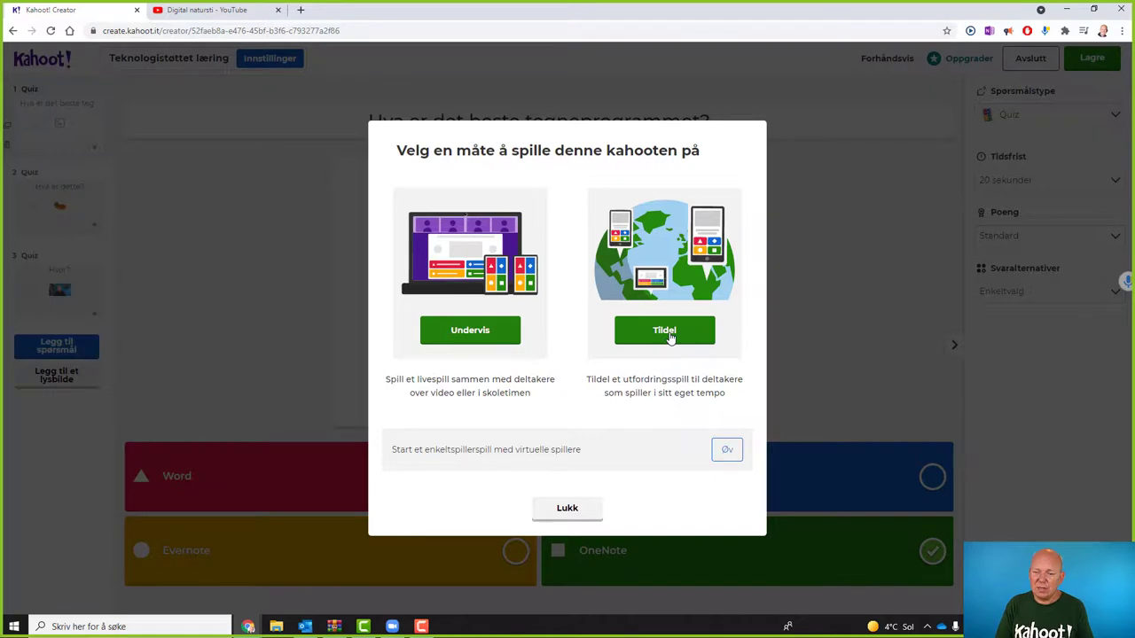
click(486, 329)
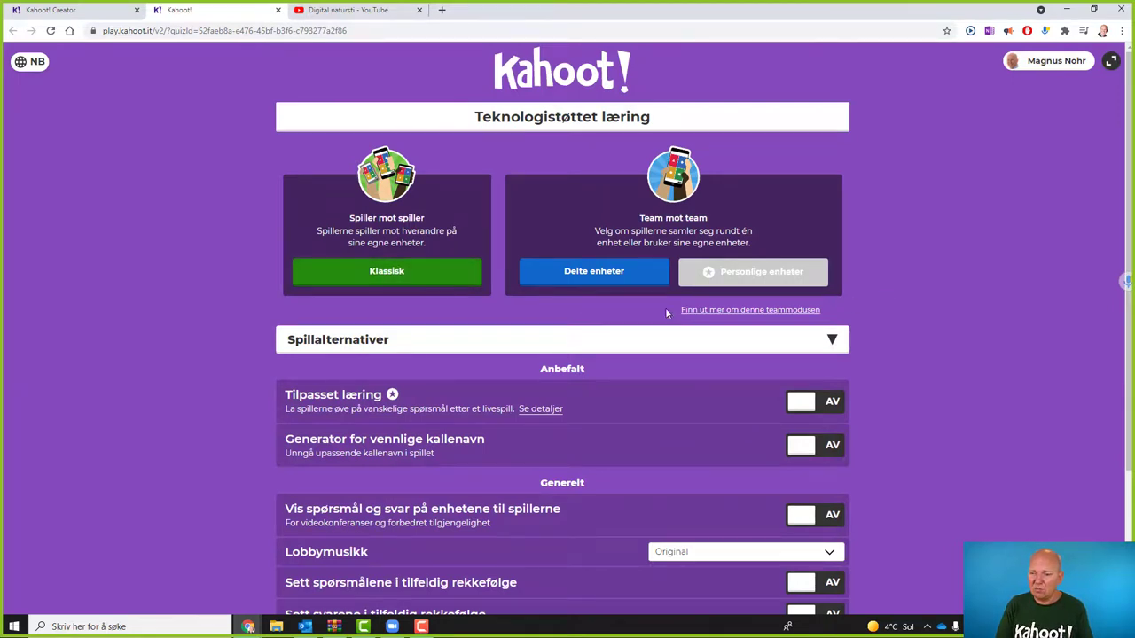
scroll(897, 272, down, 1)
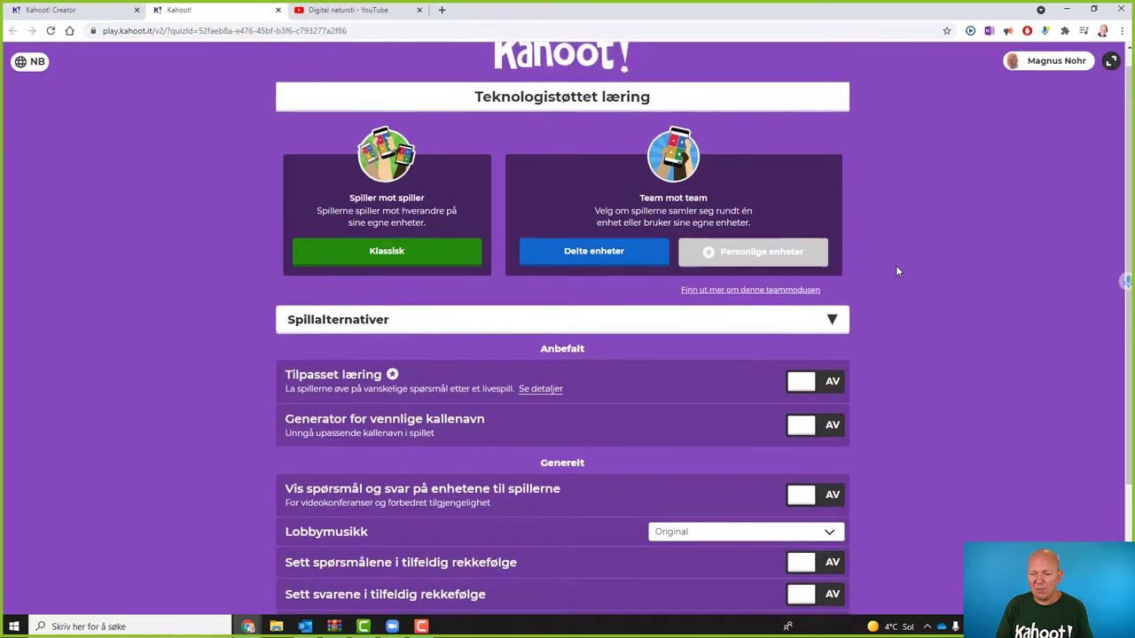
scroll(897, 271, down, 2)
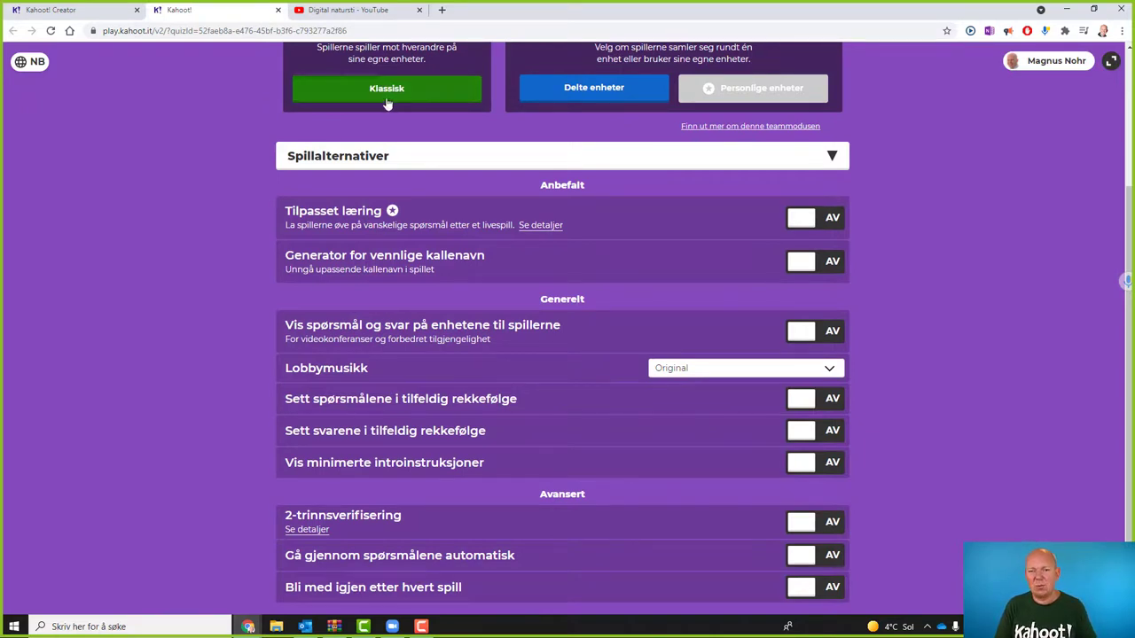
click(426, 92)
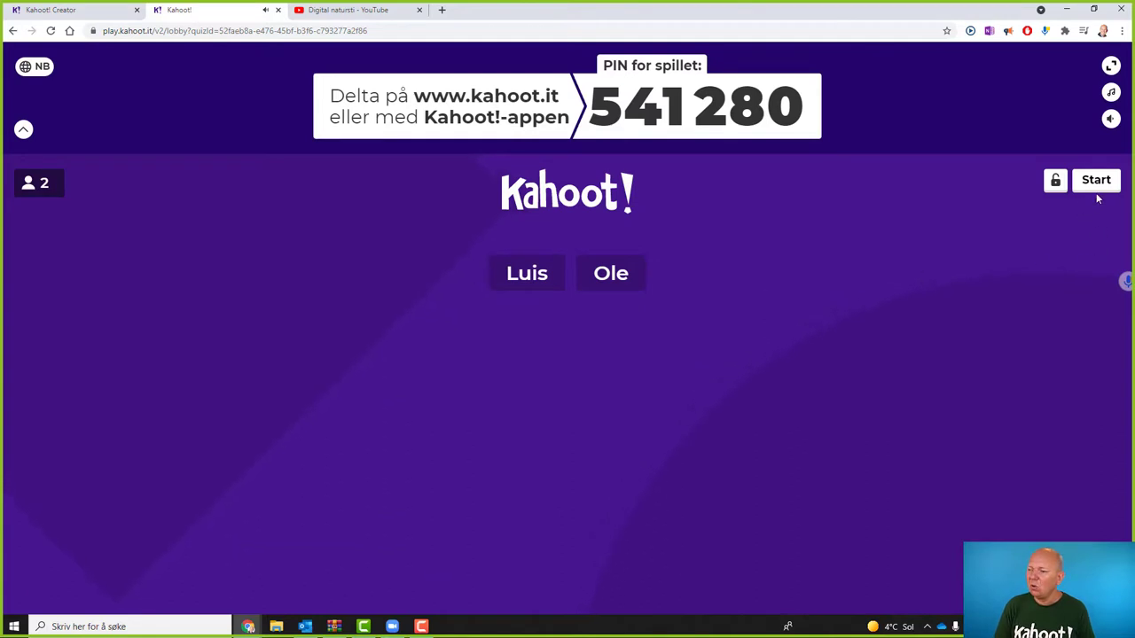
Look through the lobby music choices, lower the lobby volume and start the game
click(1110, 120)
drag(1085, 124, 1073, 124)
click(1111, 93)
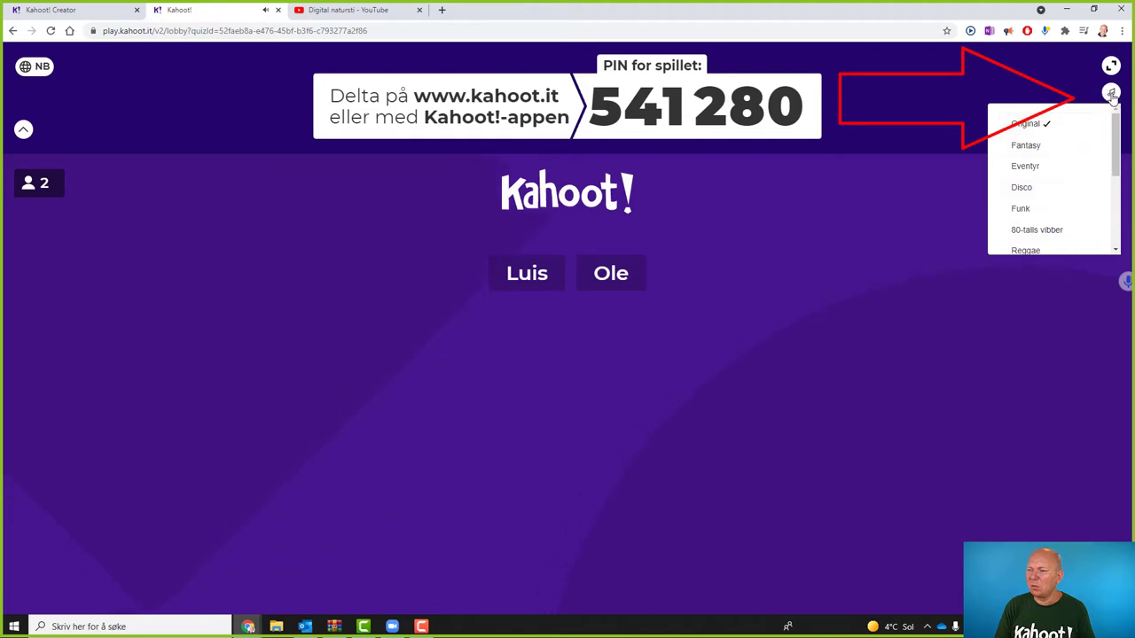
click(1050, 98)
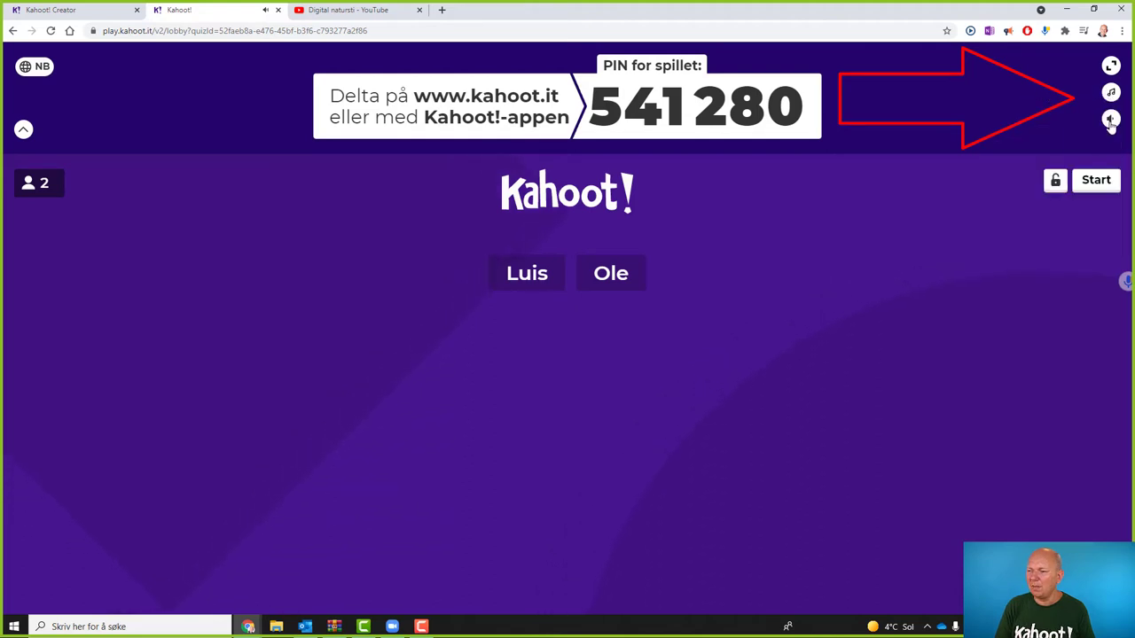
mouse_move(1110, 120)
drag(1072, 118, 1059, 119)
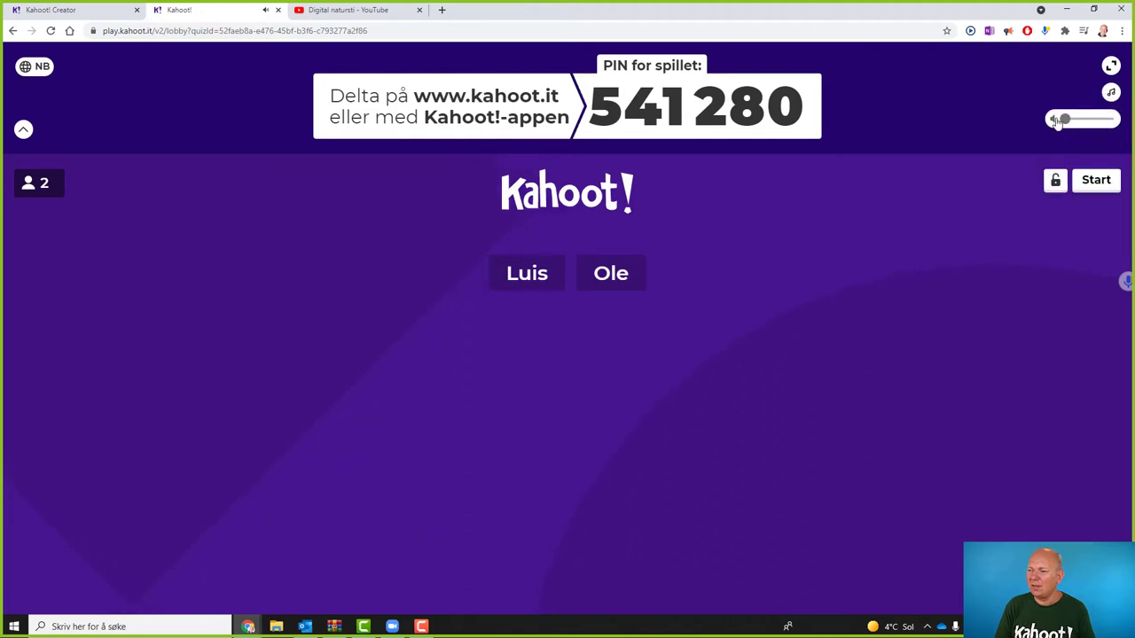
click(1100, 188)
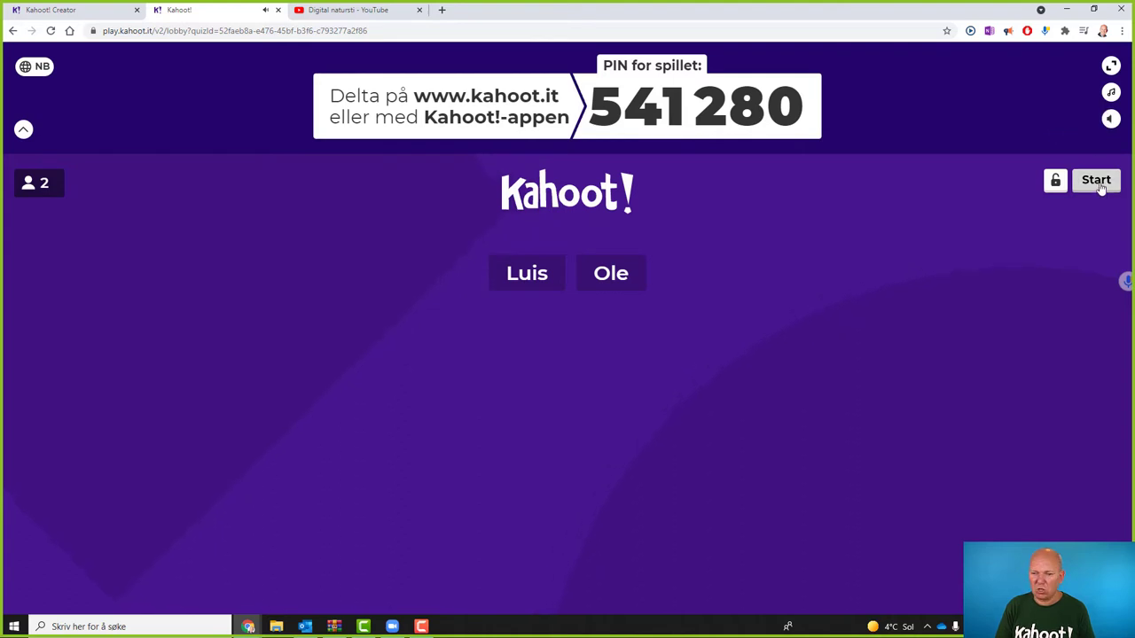